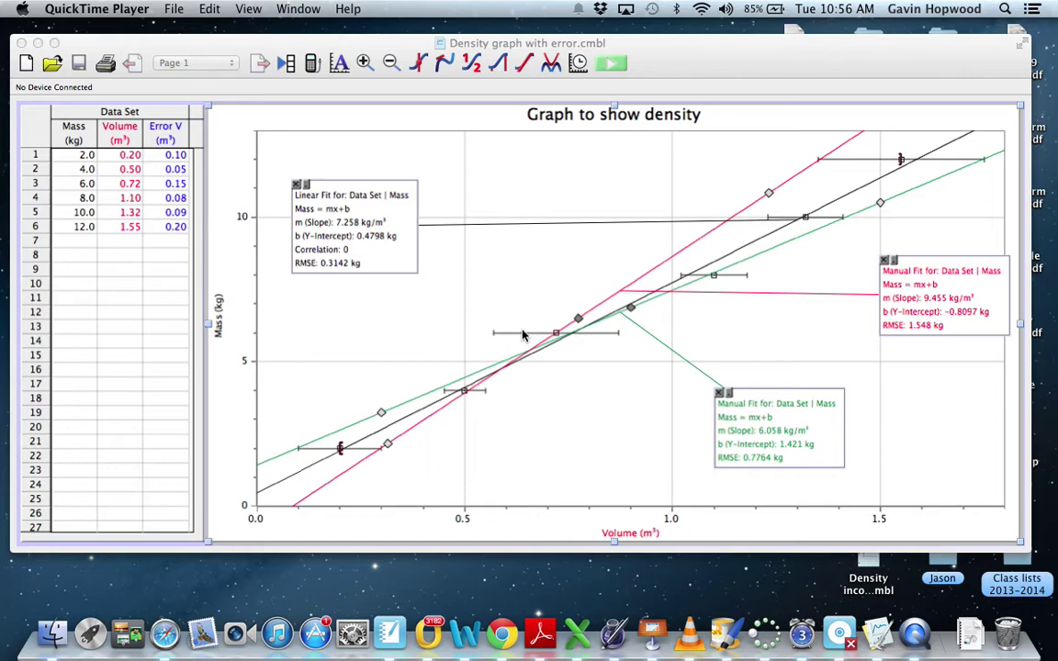
- View the finished density graph in full screen, select its six rows of mass, volume and error data, and leave full screen
{"action": "left_click", "coordinate": [1021, 49]}
{"action": "left_click", "coordinate": [1021, 46]}
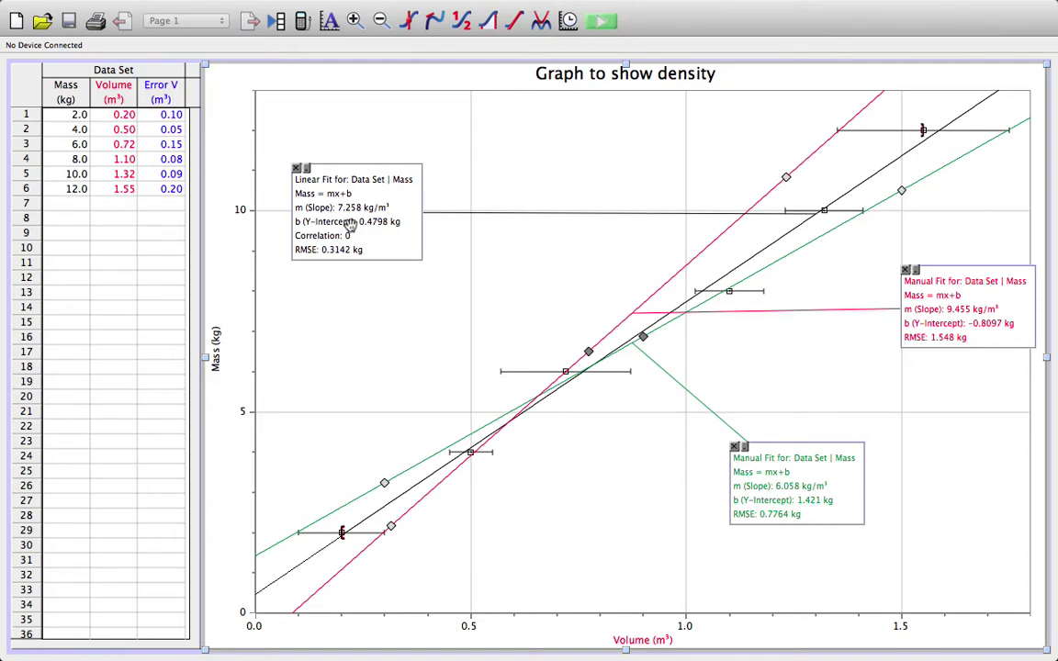
{"action": "mouse_move", "coordinate": [869, 14]}
{"action": "mouse_move", "coordinate": [70, 114]}
{"action": "left_mouse_down"}
{"action": "mouse_move", "coordinate": [147, 116]}
{"action": "mouse_move", "coordinate": [173, 190]}
{"action": "left_mouse_up"}
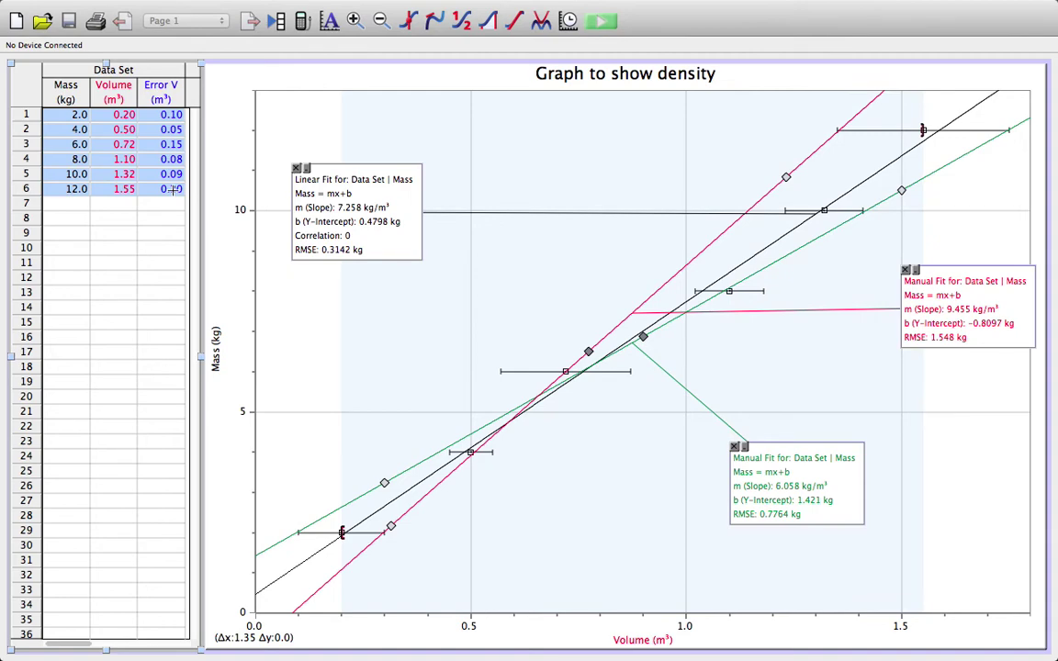
{"action": "mouse_move", "coordinate": [782, 13]}
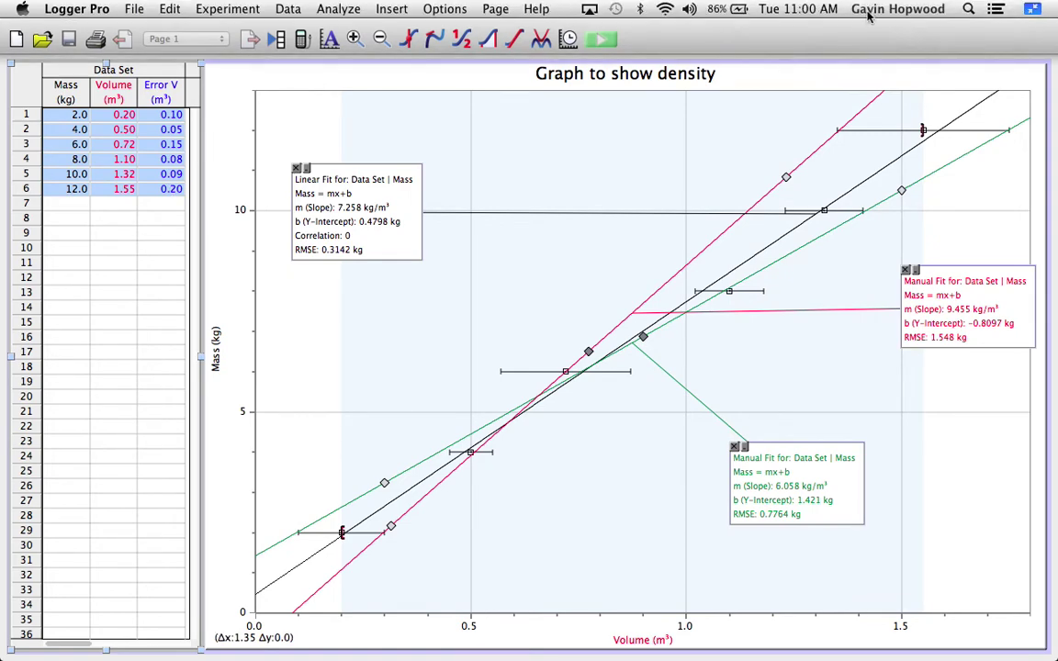
{"action": "left_click", "coordinate": [1034, 9]}
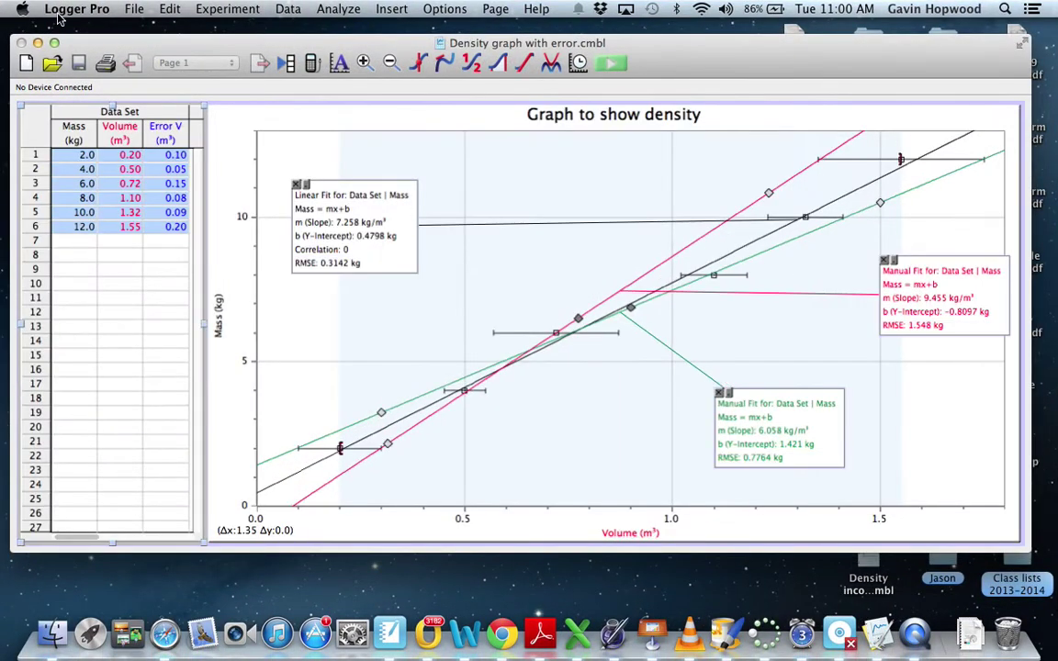
- Quit Logger Pro to close the finished density graph file
{"action": "left_click", "coordinate": [76, 9]}
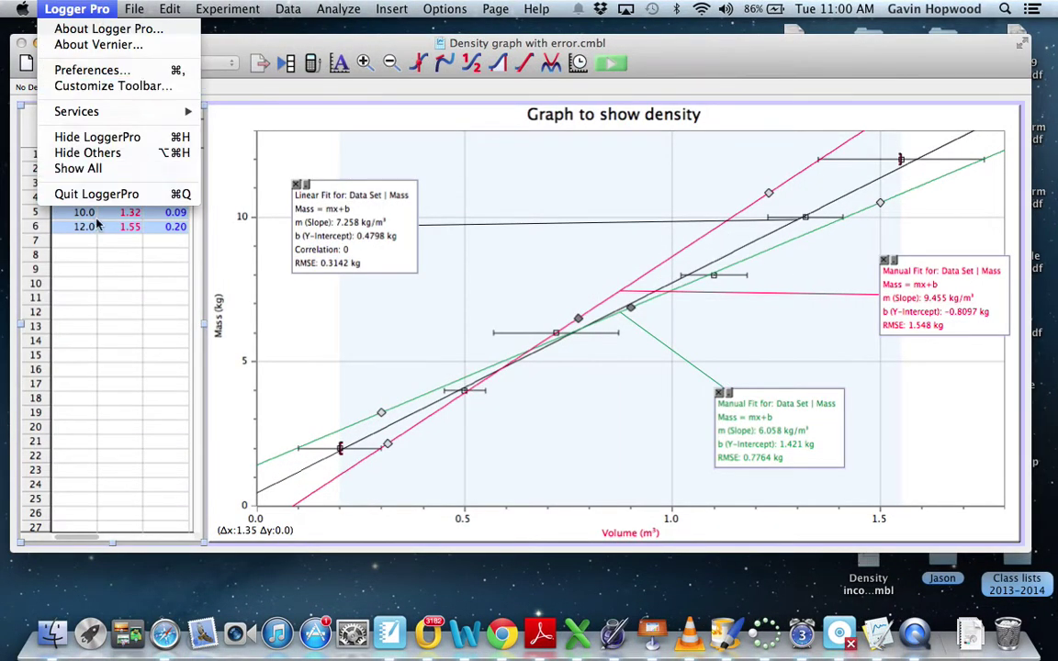
{"action": "left_click", "coordinate": [107, 135]}
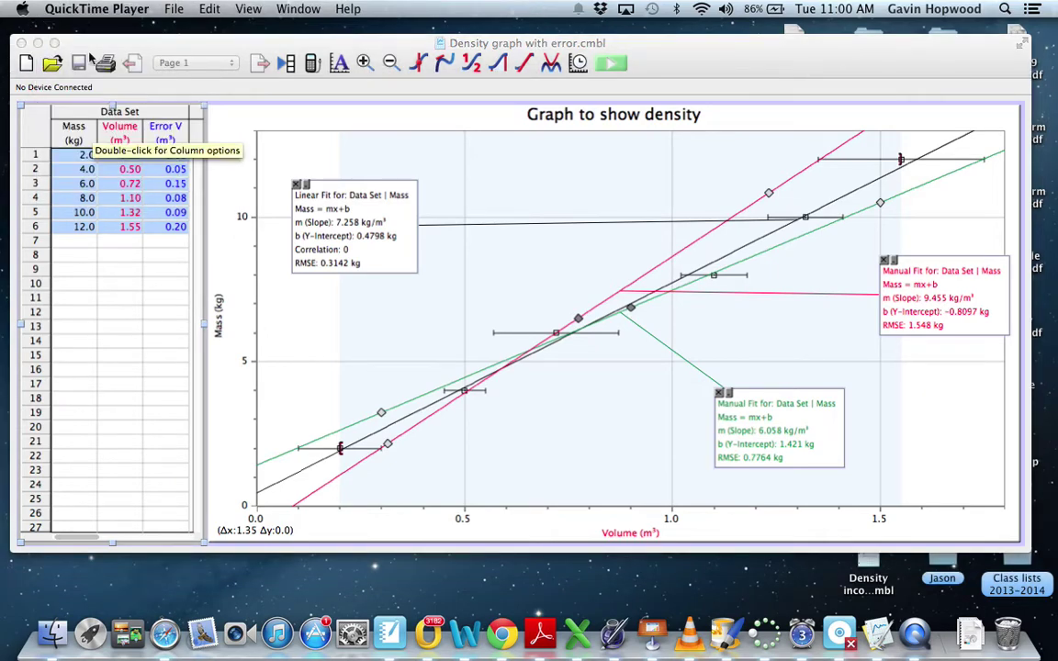
{"action": "left_click", "coordinate": [76, 51]}
{"action": "left_click", "coordinate": [87, 9]}
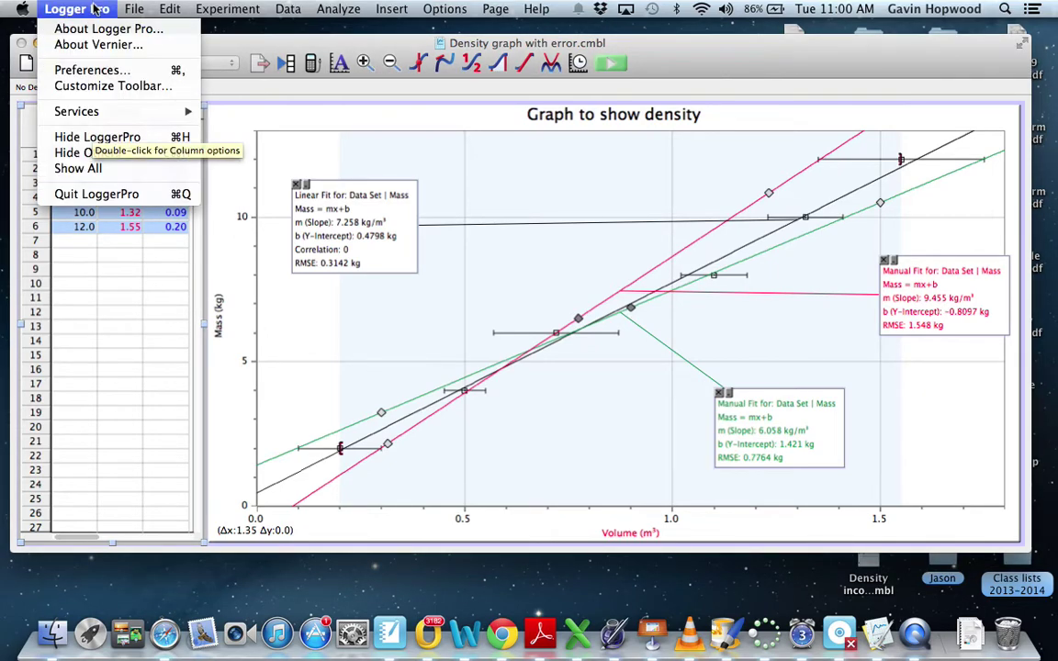
{"action": "left_click", "coordinate": [70, 196]}
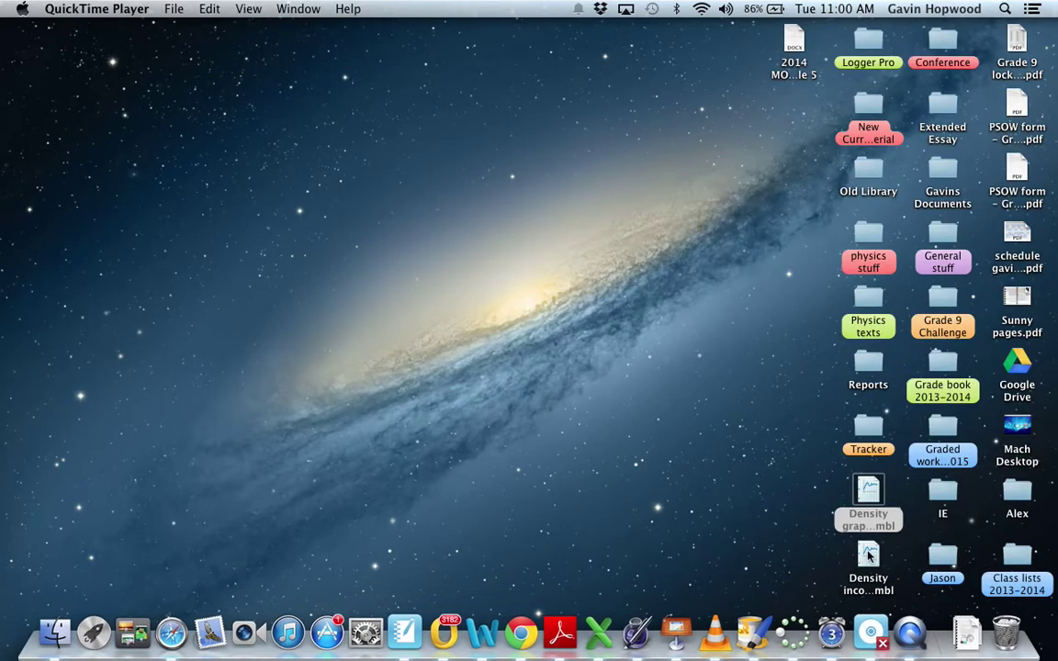
- Open the Density incomplete.cmbl file from the desktop and show it in full screen
{"action": "double_click", "coordinate": [867, 554]}
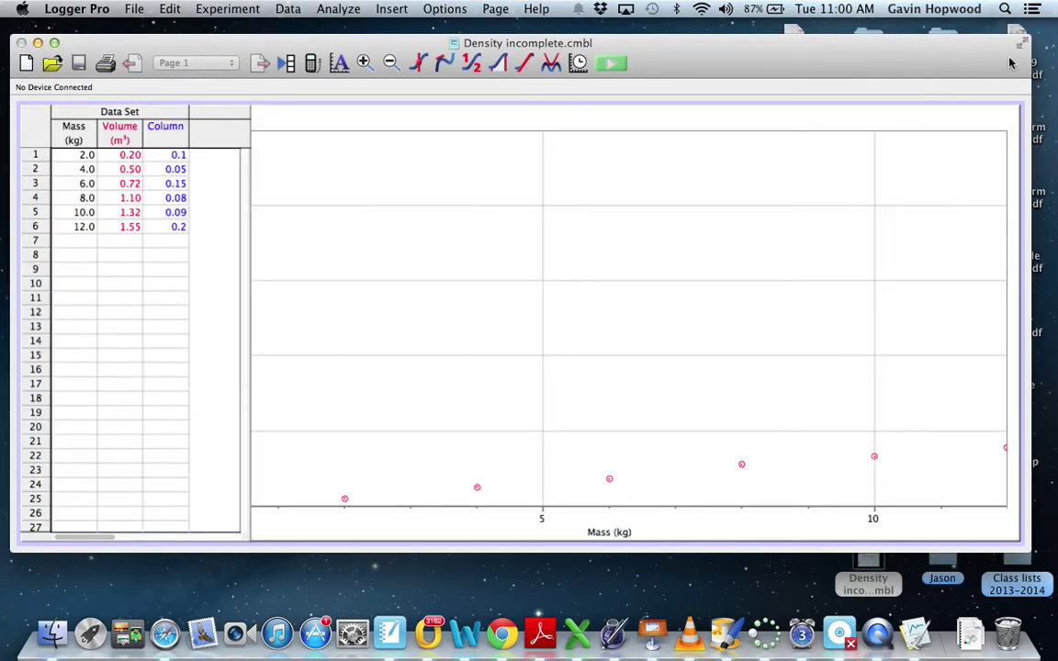
{"action": "left_click", "coordinate": [1022, 44]}
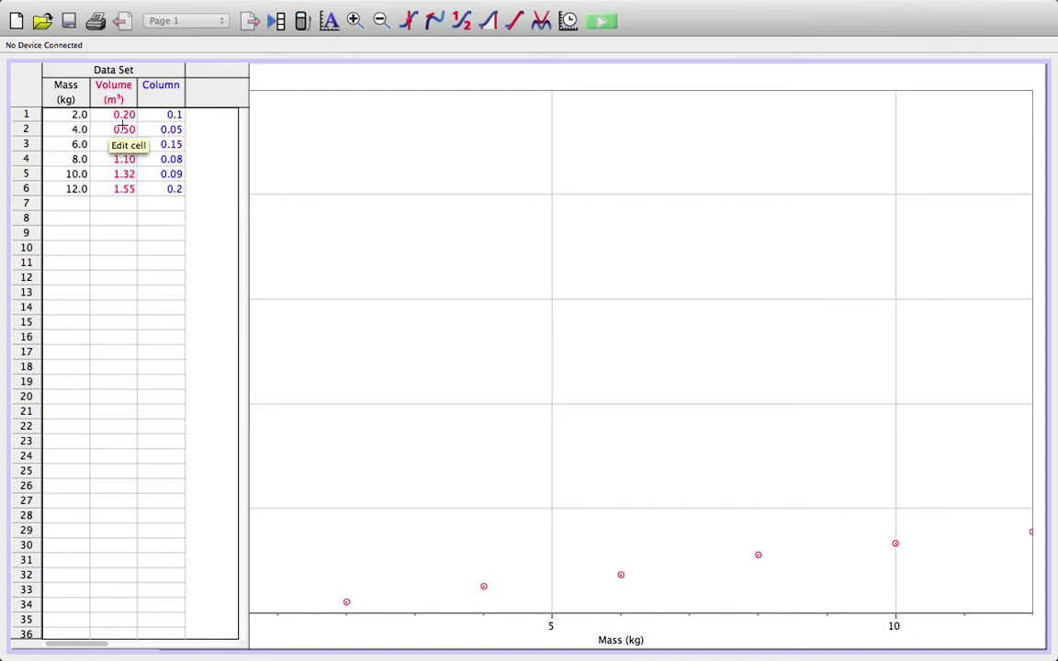
{"action": "left_click", "coordinate": [164, 90]}
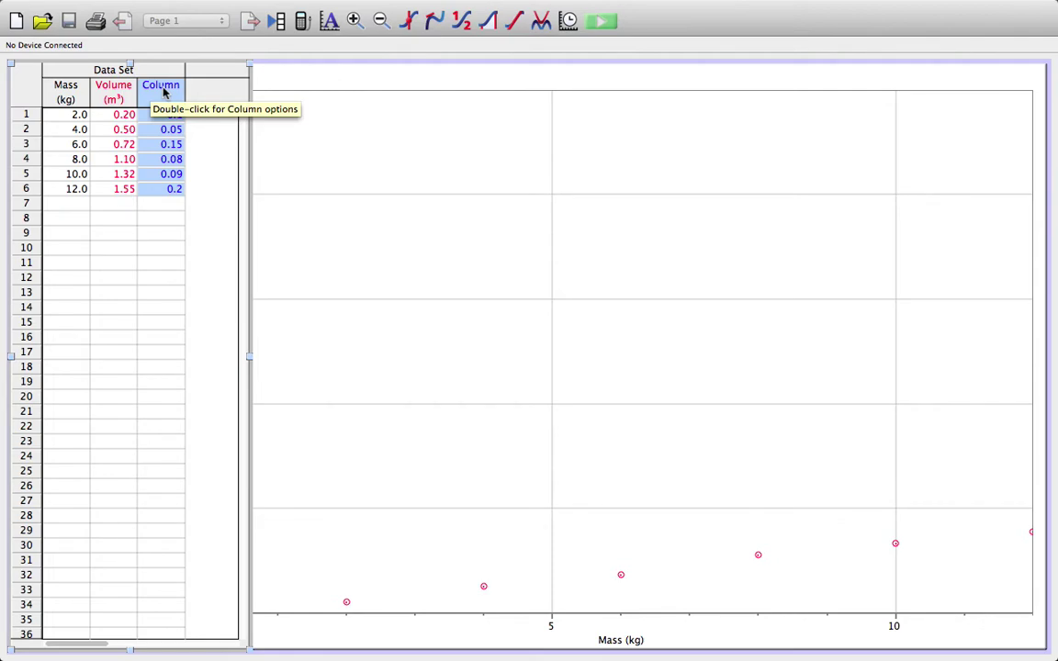
{"action": "mouse_move", "coordinate": [150, 5]}
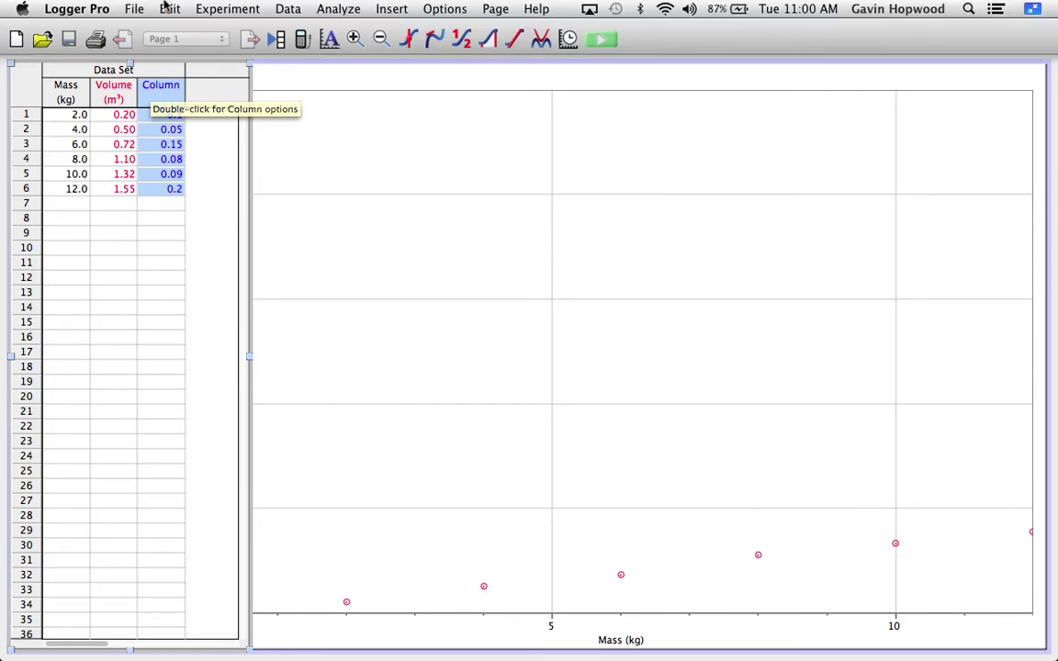
{"action": "left_click", "coordinate": [288, 9]}
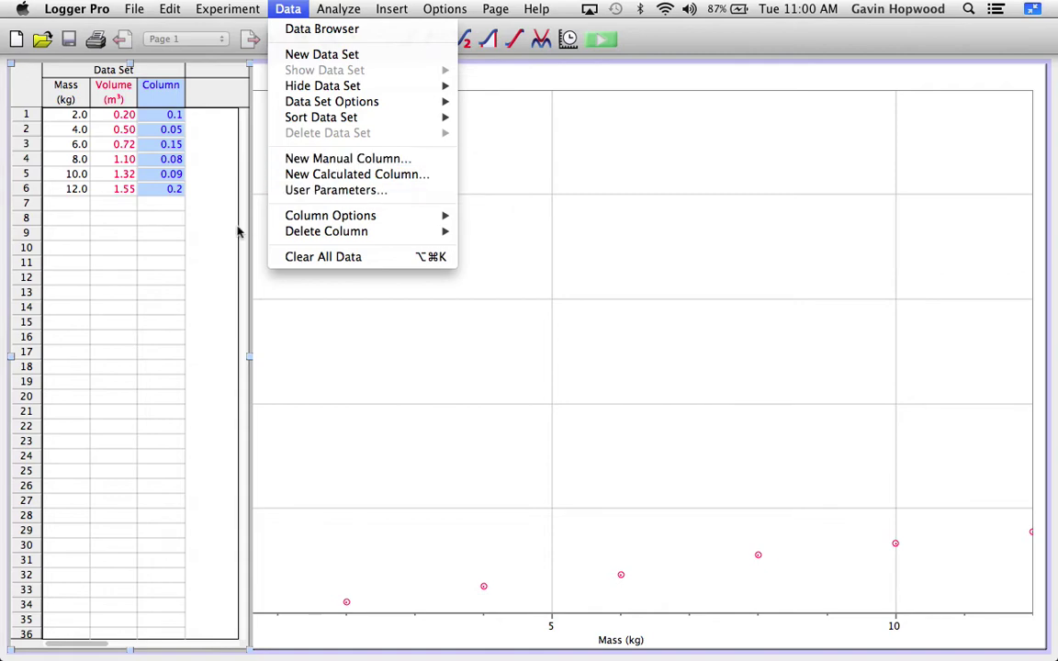
{"action": "left_click", "coordinate": [198, 248]}
{"action": "left_click", "coordinate": [174, 252]}
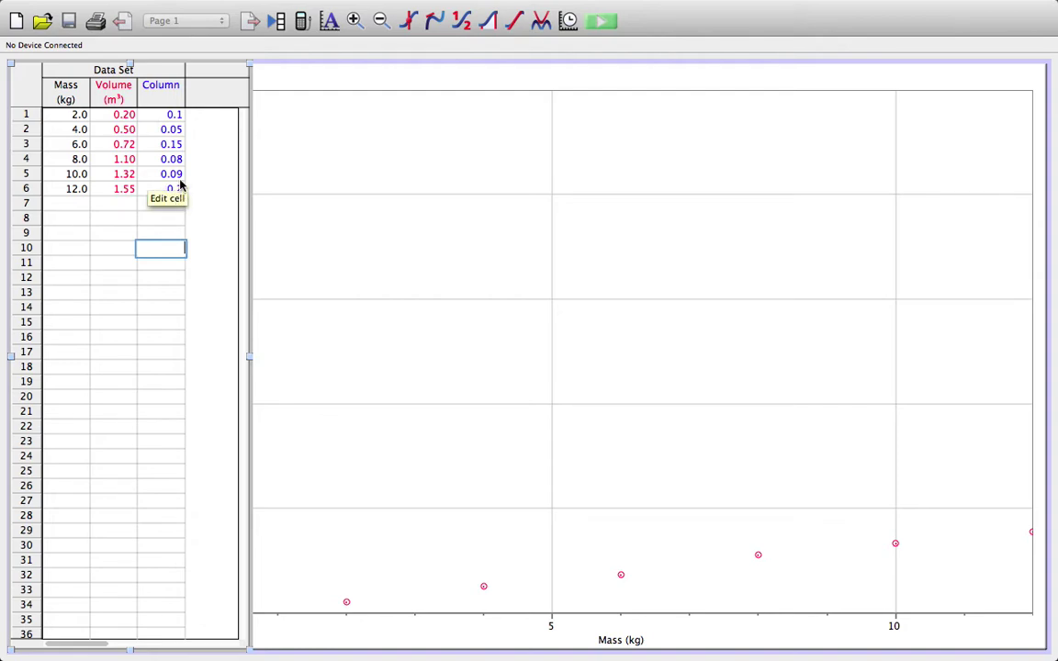
- Rename the third data column as Error volume with the short name Error V
{"action": "double_click", "coordinate": [160, 97]}
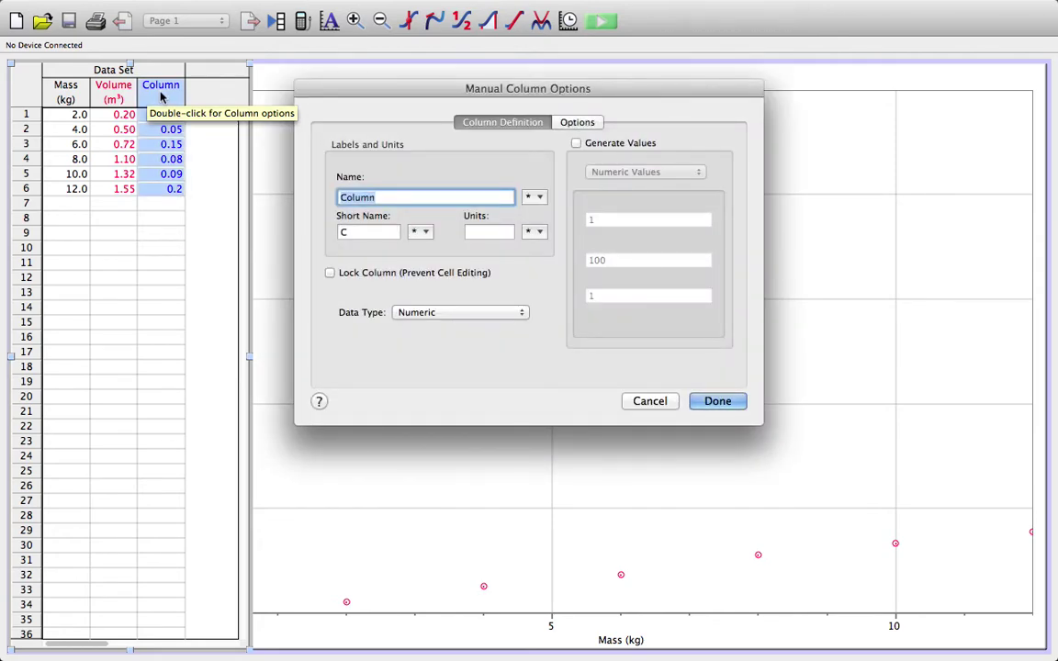
{"action": "left_click", "coordinate": [386, 195]}
{"action": "key", "text": "BackSpace"}
{"action": "key", "text": "BackSpace"}
{"action": "key", "text": "BackSpace"}
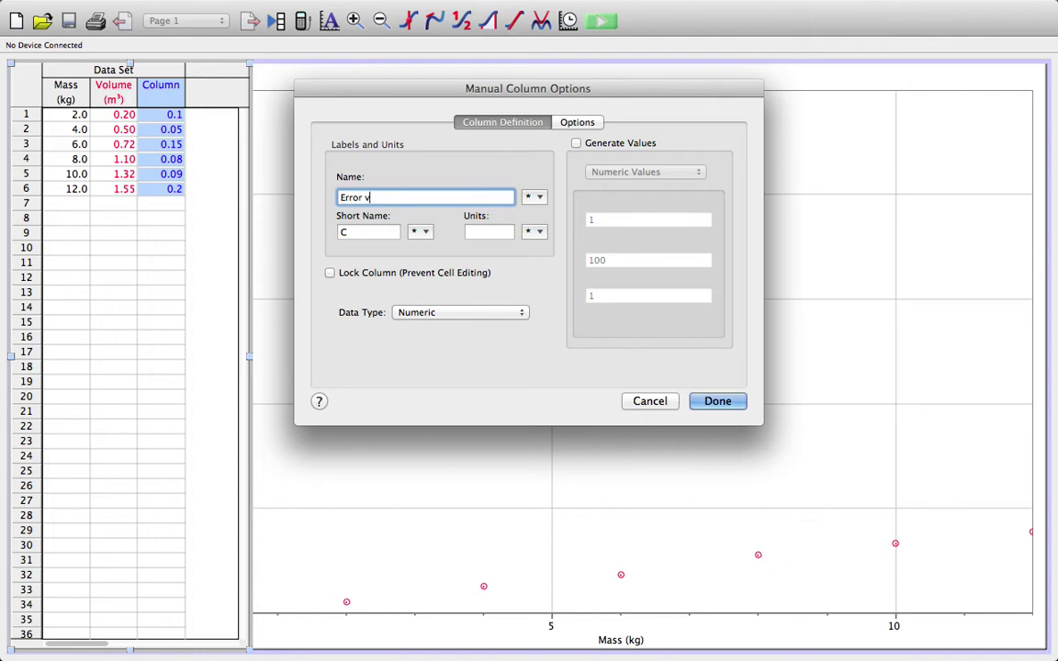
{"action": "left_click", "coordinate": [372, 233]}
{"action": "key", "text": "BackSpace"}
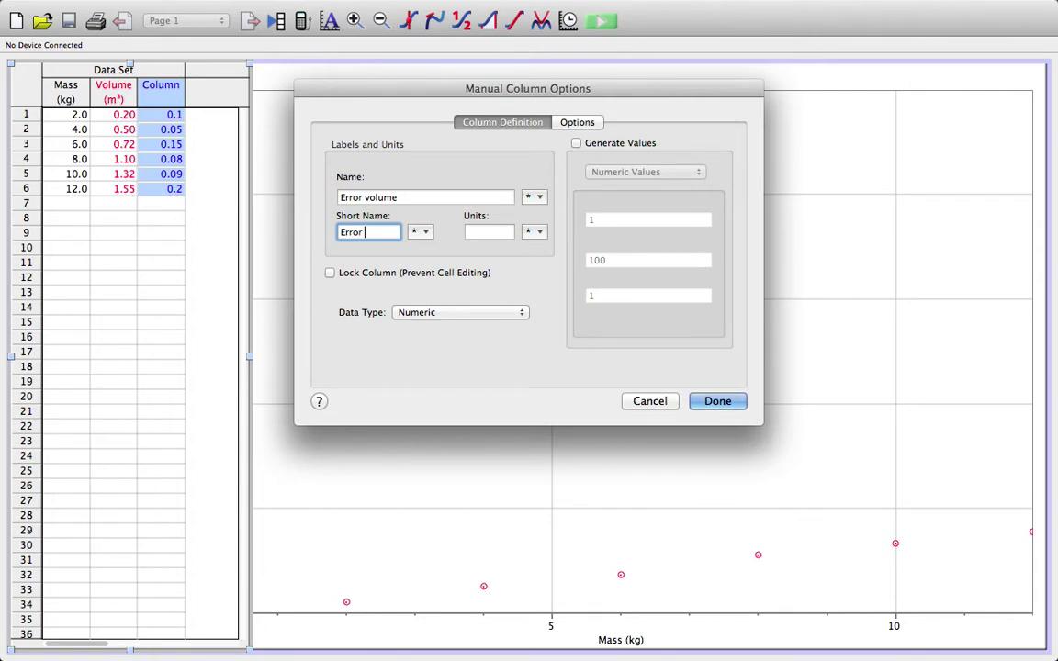
{"action": "type", "text": "Error V"}
- Set the error column's units to m³, using a superscript 3
{"action": "left_click", "coordinate": [488, 229]}
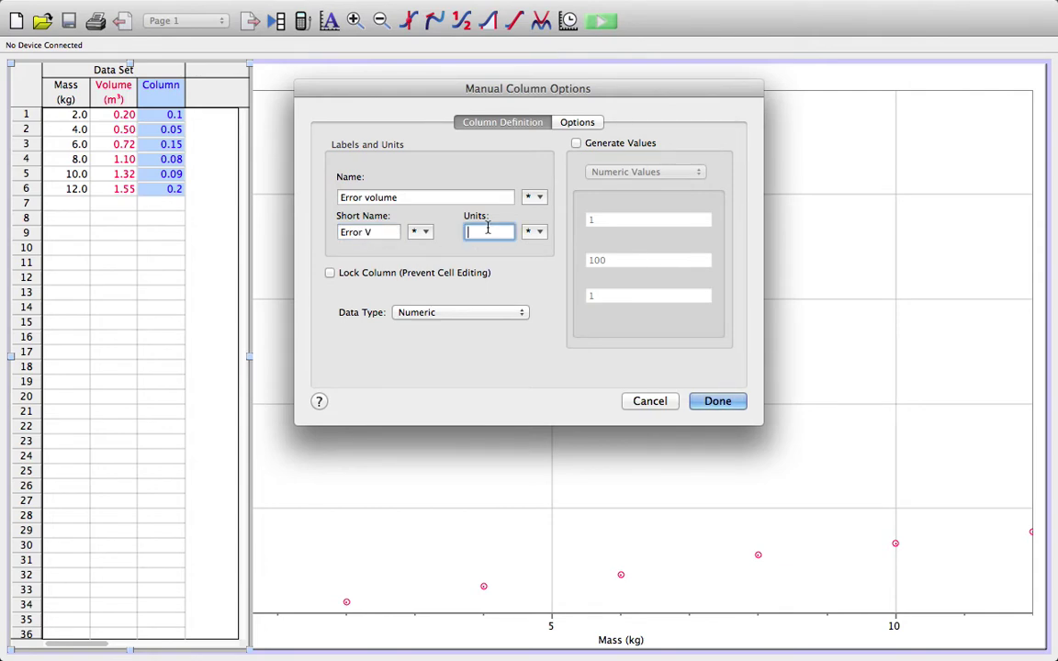
{"action": "type", "text": "m"}
{"action": "left_click", "coordinate": [538, 231]}
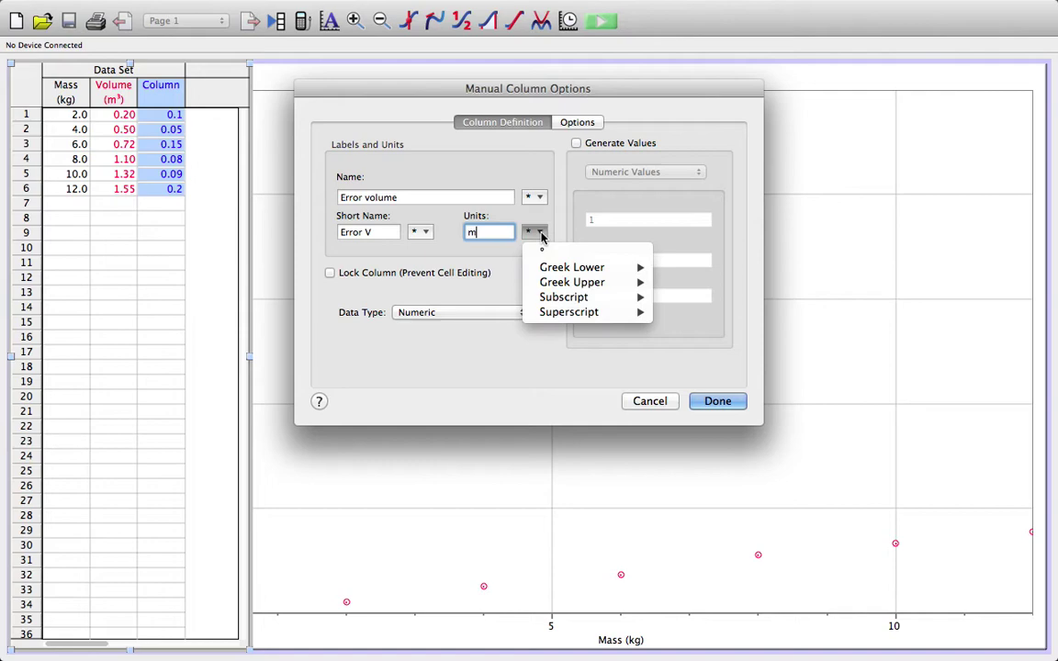
{"action": "mouse_move", "coordinate": [568, 312]}
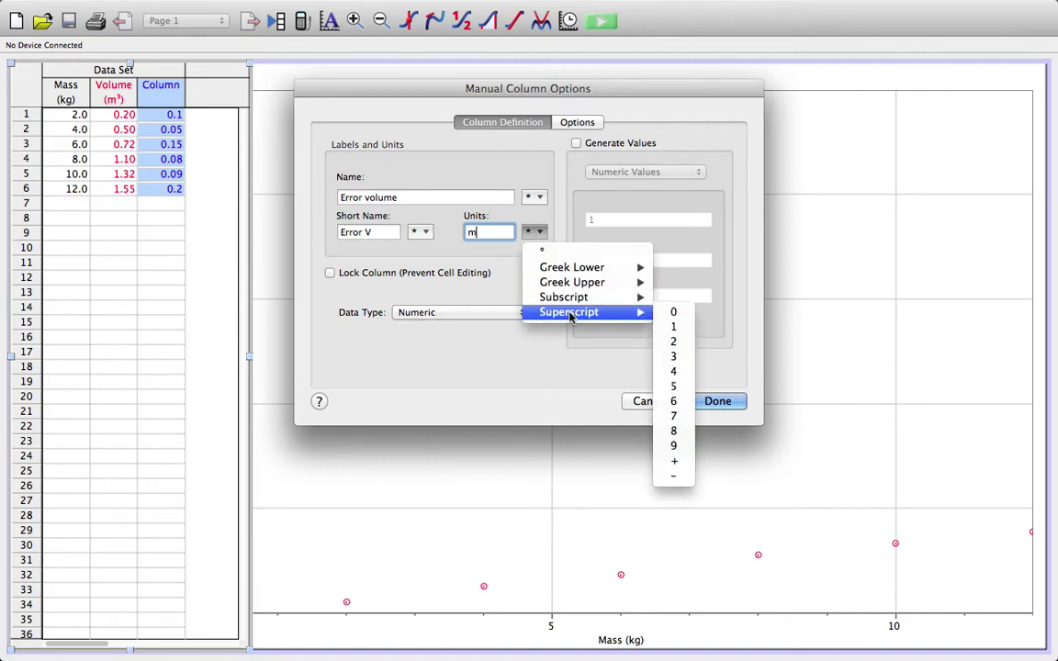
{"action": "left_click", "coordinate": [678, 360]}
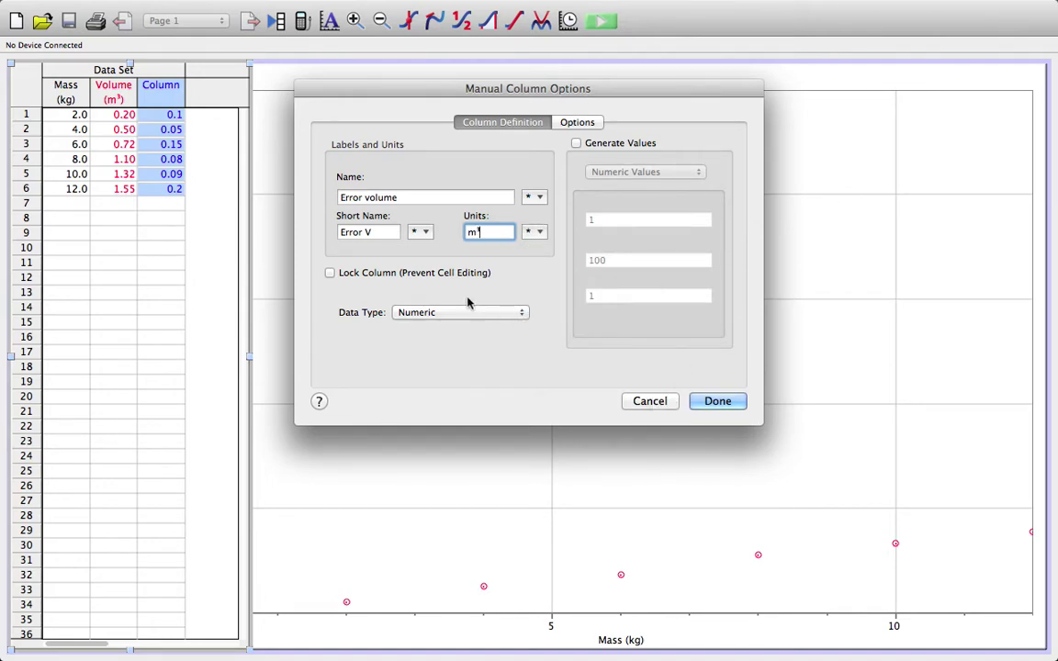
- Set the error column's displayed precision to 2 decimal places and apply the column options
{"action": "left_click", "coordinate": [576, 124]}
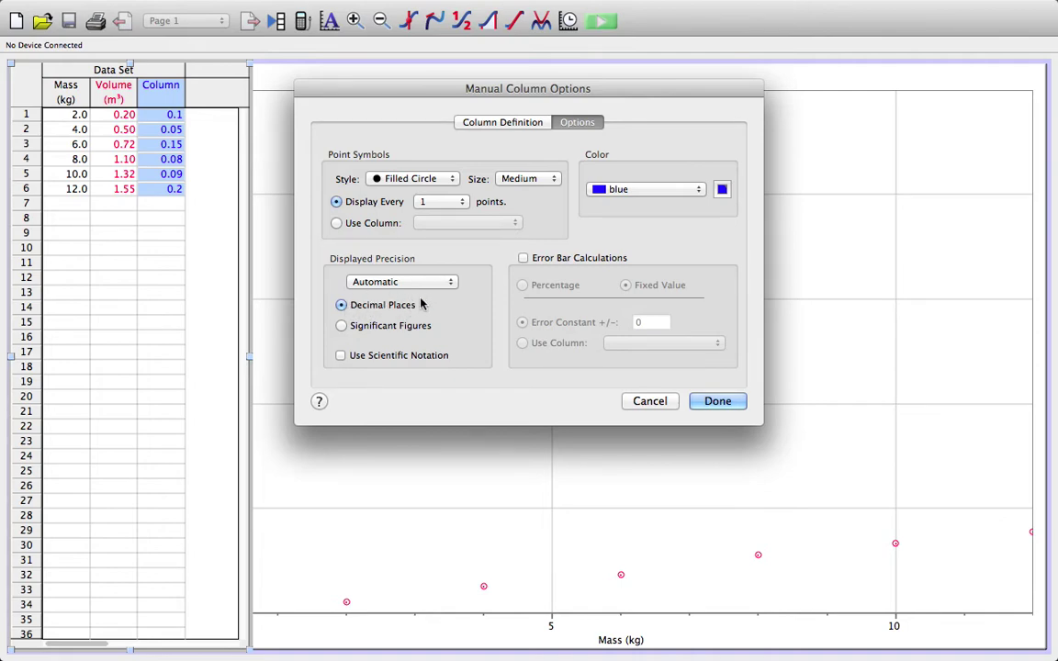
{"action": "left_click", "coordinate": [452, 287]}
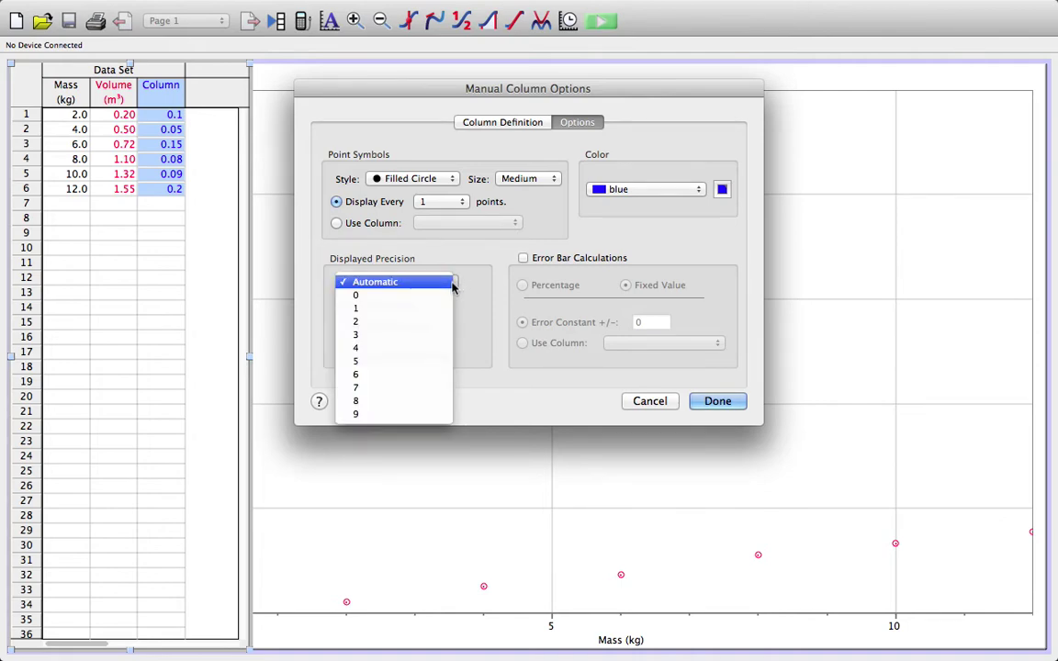
{"action": "left_click", "coordinate": [407, 322]}
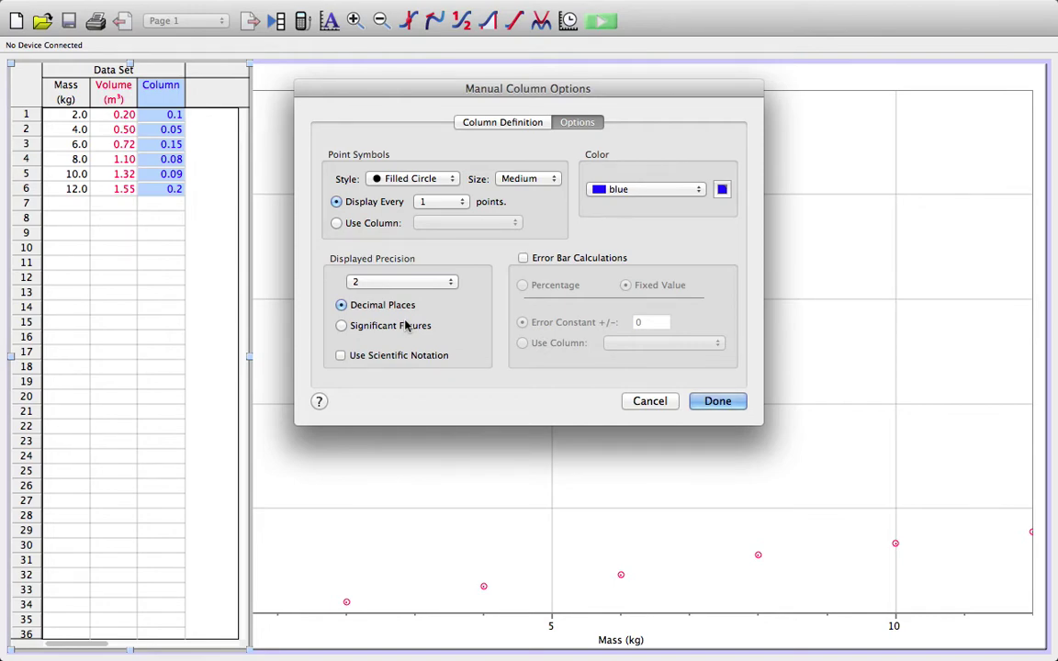
{"action": "left_click", "coordinate": [716, 402]}
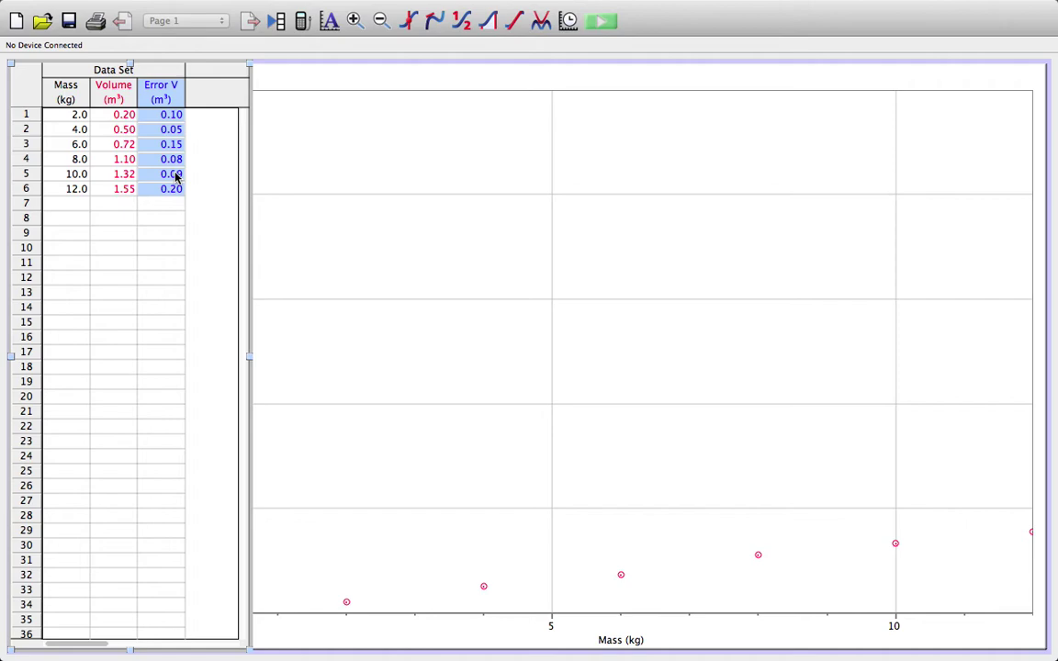
{"action": "left_click", "coordinate": [169, 244]}
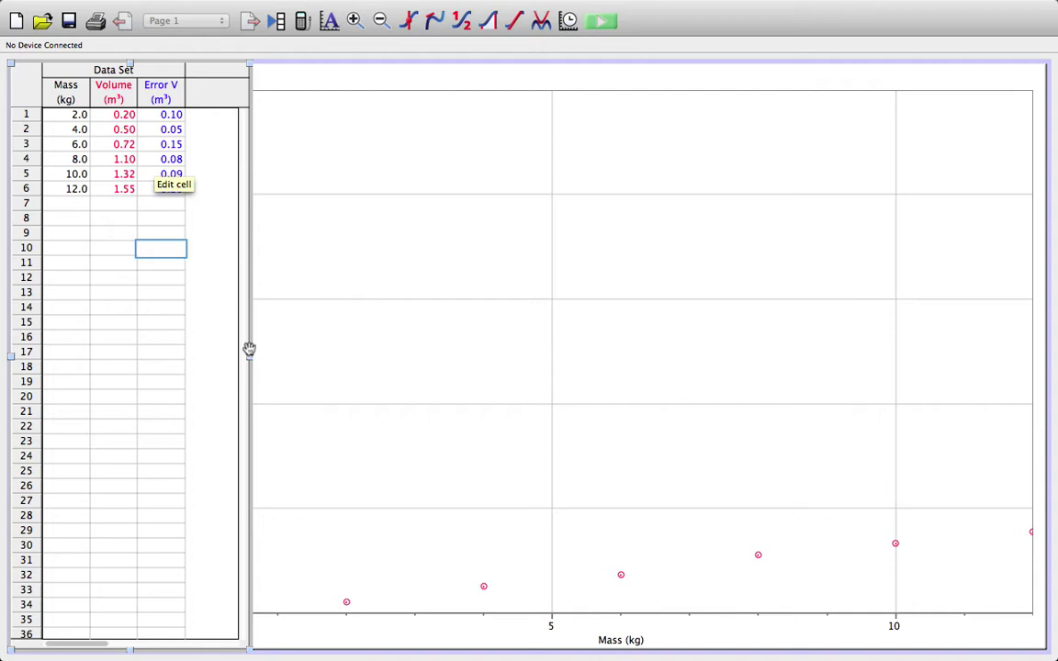
- Narrow the data table to uncover the graph, and plot Mass on the vertical axis against Volume on the horizontal axis
{"action": "left_click_drag", "start_coordinate": [250, 356], "coordinate": [147, 345]}
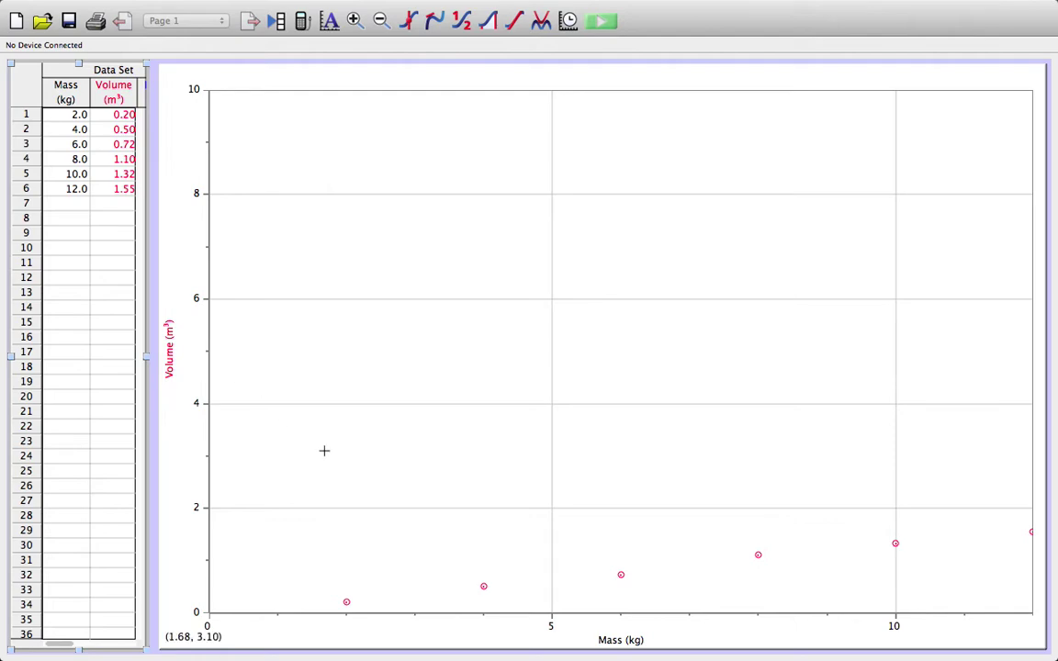
{"action": "left_click", "coordinate": [167, 348]}
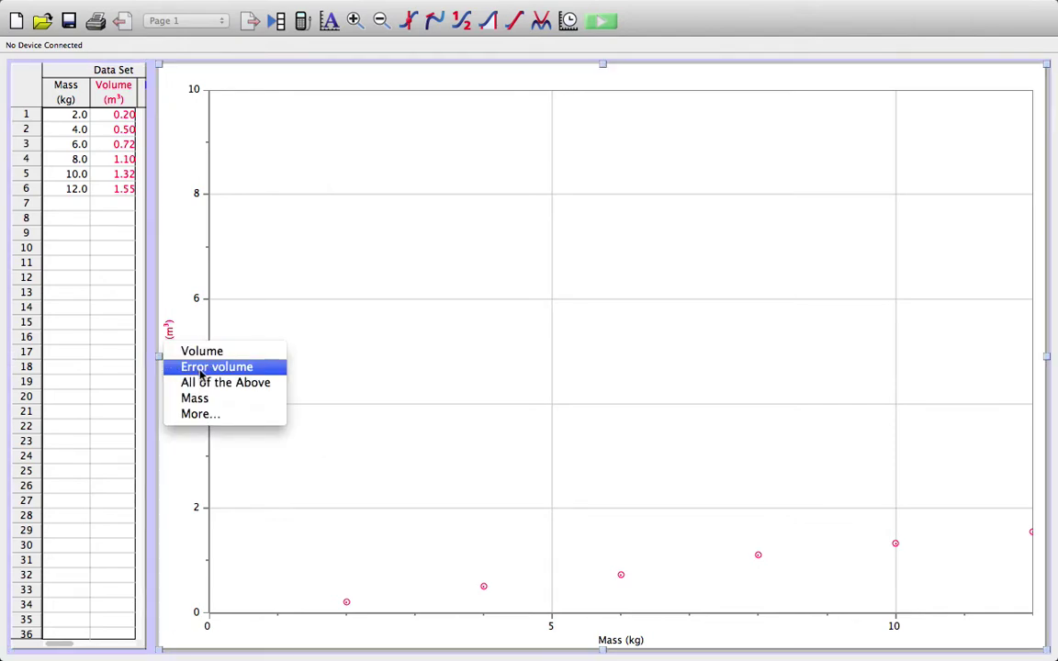
{"action": "left_click", "coordinate": [205, 398]}
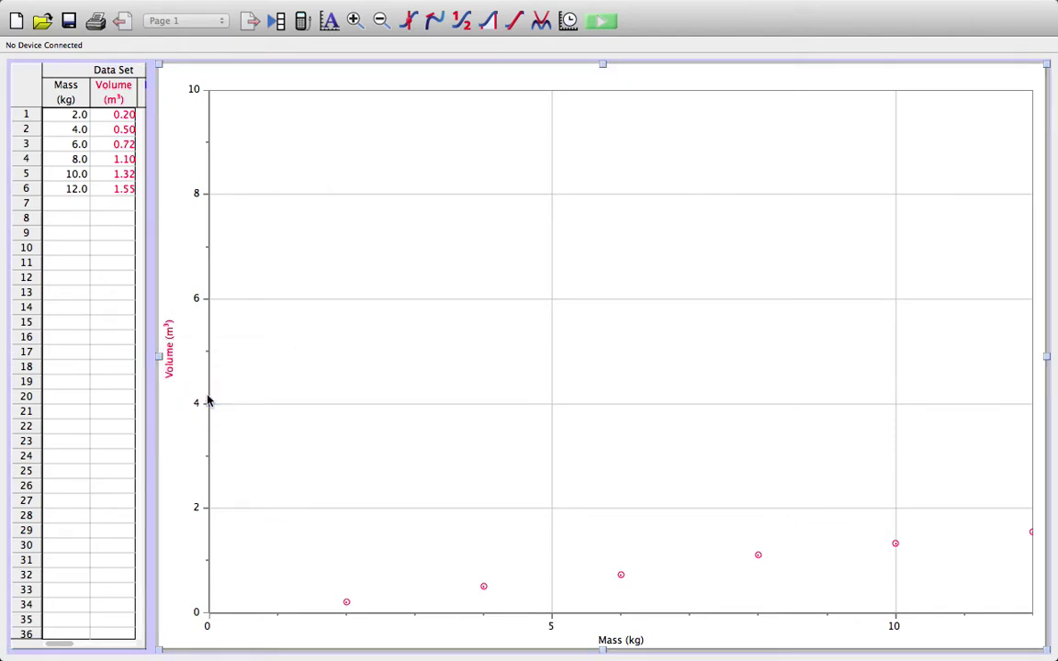
{"action": "left_click", "coordinate": [606, 638]}
{"action": "left_click", "coordinate": [642, 613]}
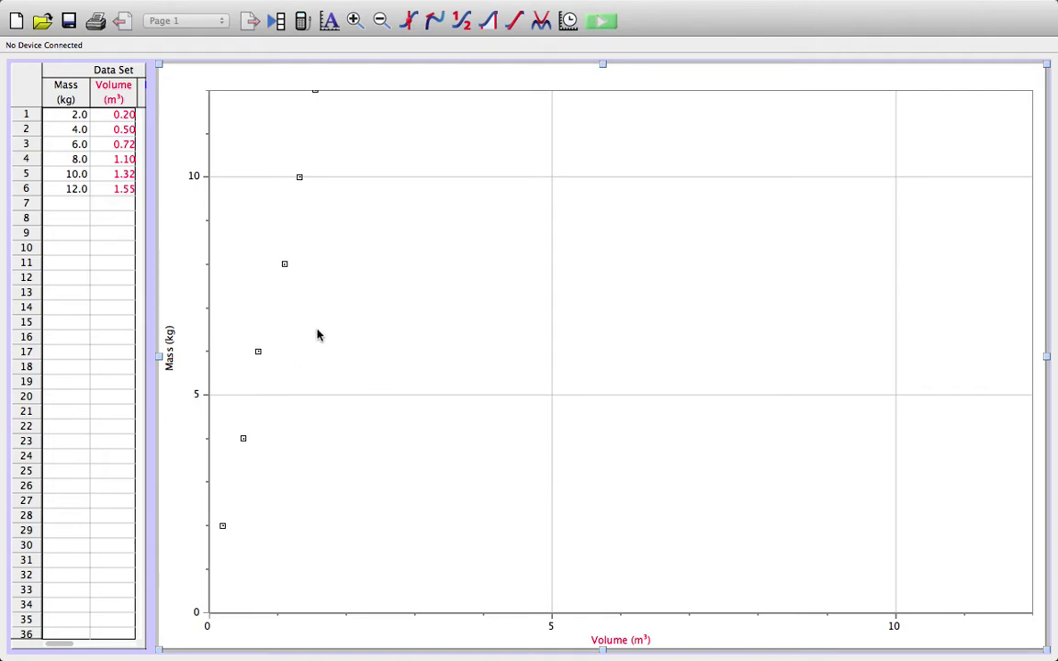
- Autoscale the graph and extend both axes slightly so every data point lies inside the plot area
{"action": "left_click", "coordinate": [330, 21]}
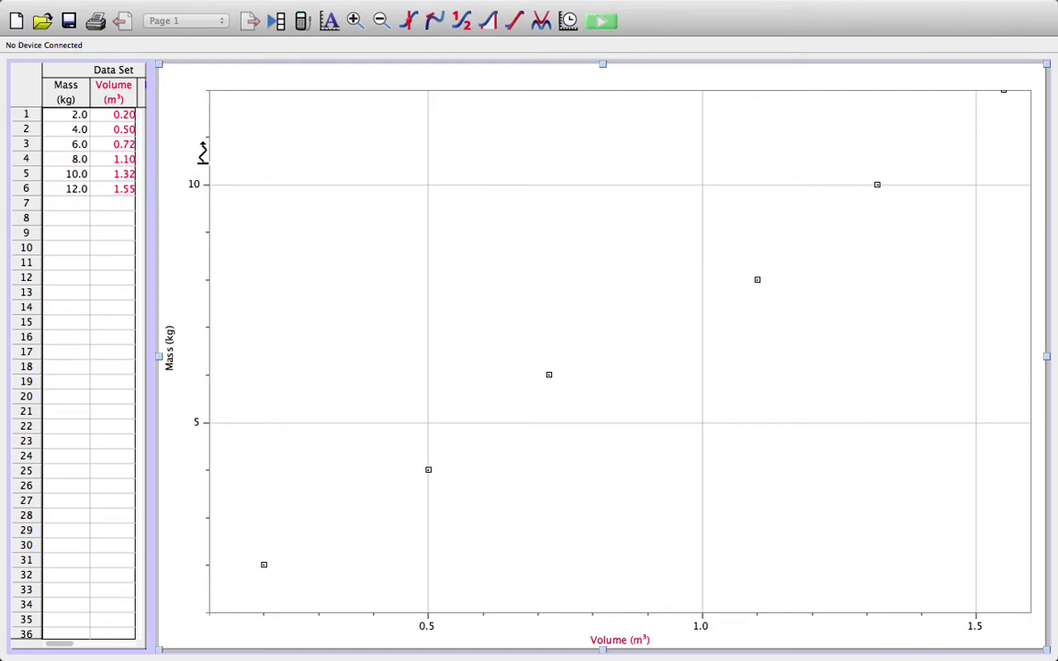
{"action": "left_click_drag", "start_coordinate": [203, 152], "coordinate": [205, 168]}
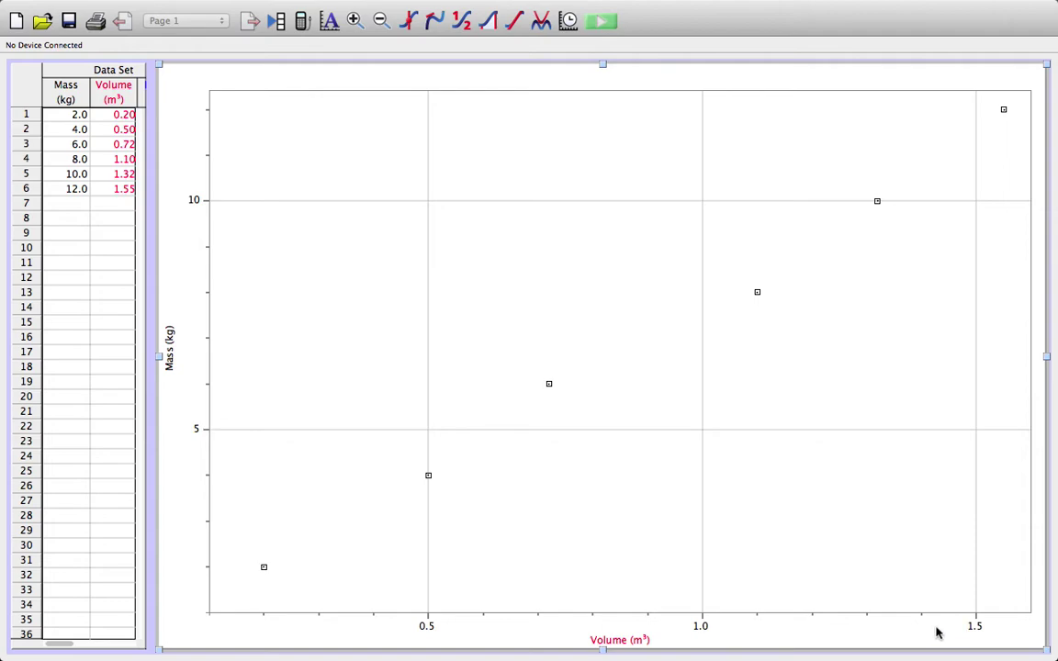
{"action": "left_click_drag", "start_coordinate": [901, 612], "coordinate": [886, 612]}
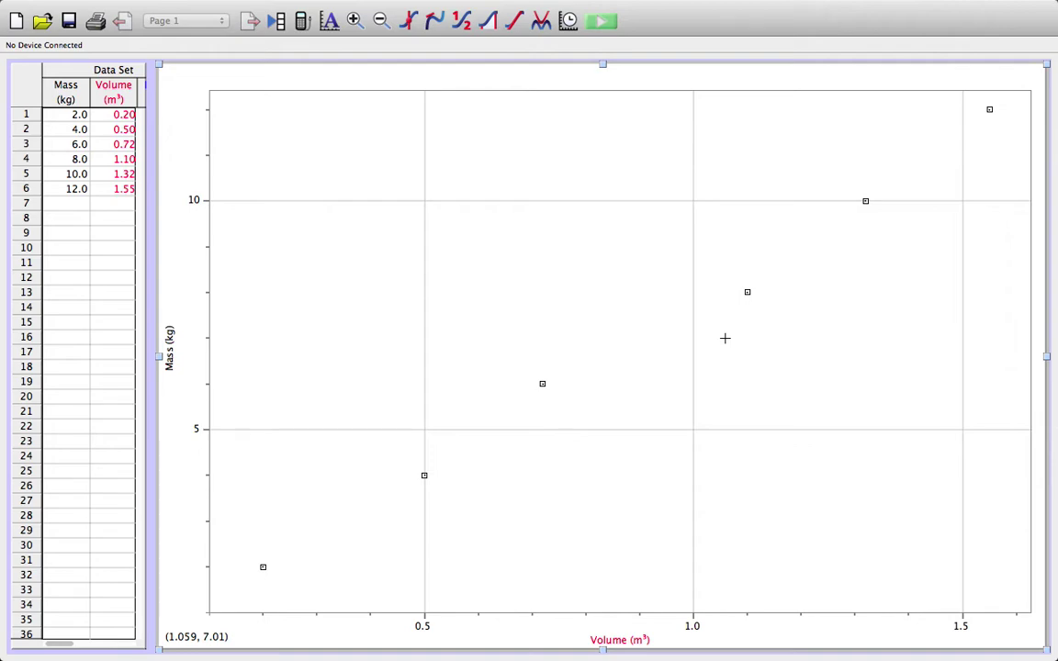
- Add a linear fit to the mass against volume data, and return to the data table
{"action": "left_click", "coordinate": [515, 40]}
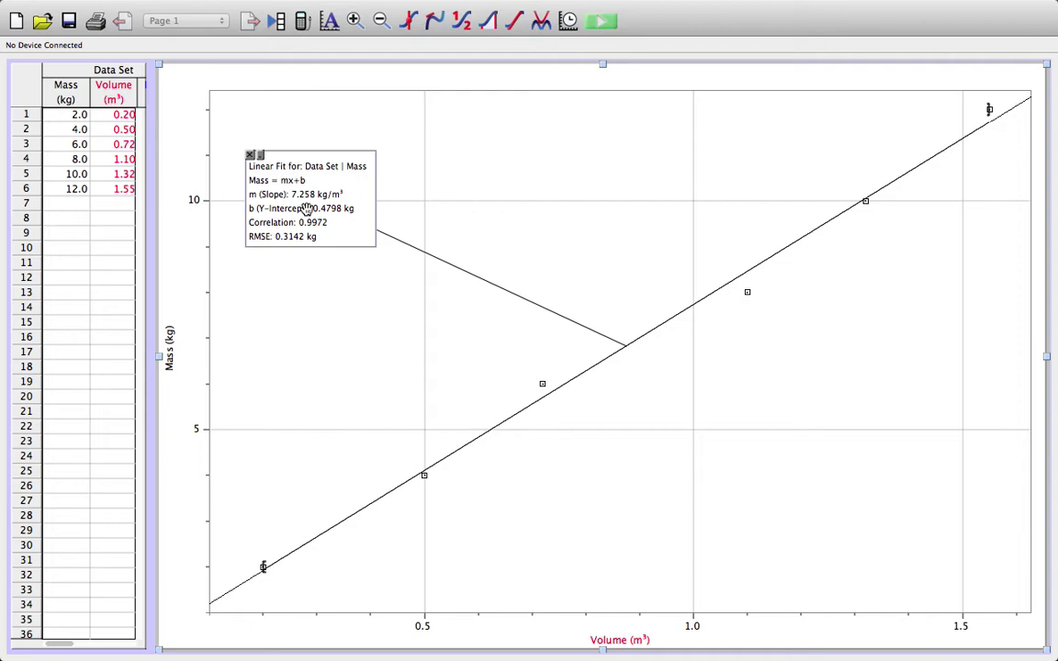
{"action": "left_click", "coordinate": [127, 355]}
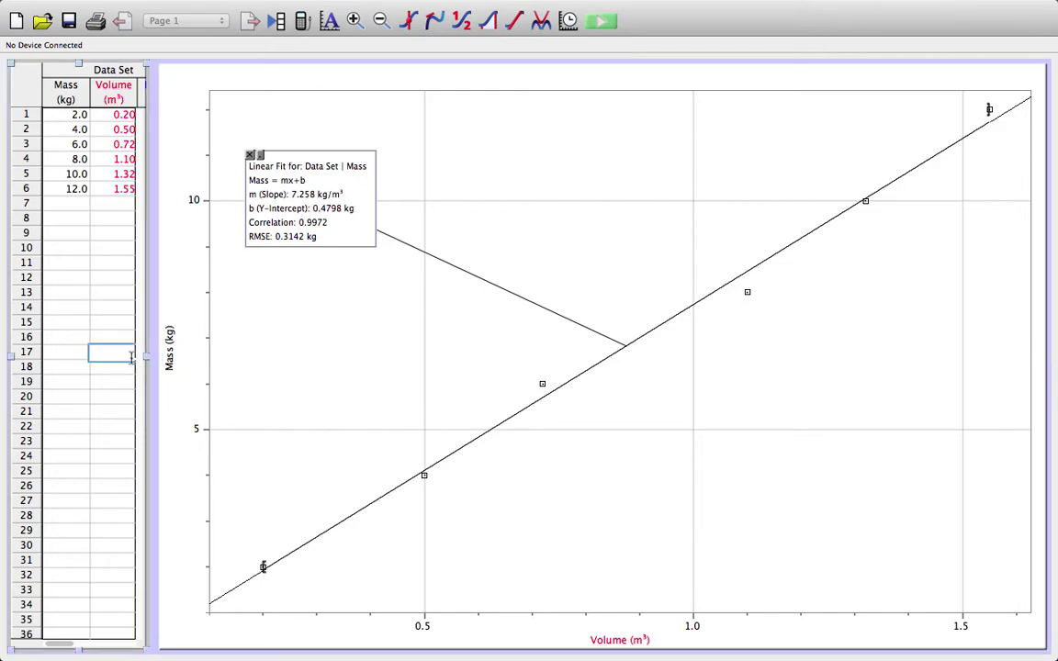
- Add fixed-value error bars to the Volume column using the Error volume column, and narrow the data table to uncover the graph
{"action": "left_click_drag", "start_coordinate": [147, 359], "coordinate": [201, 362]}
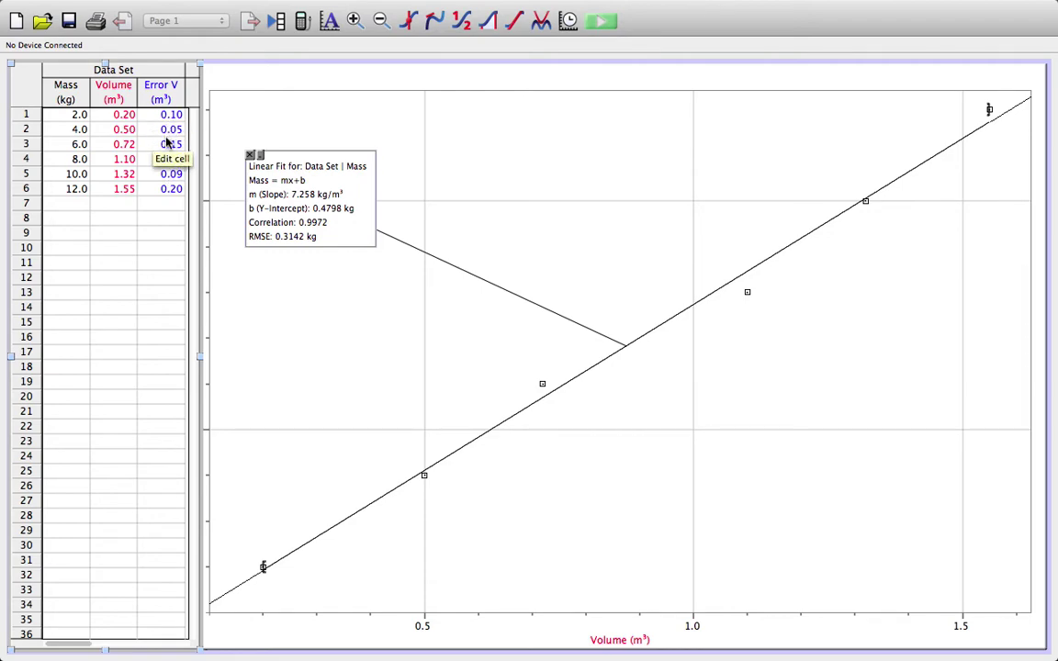
{"action": "left_click", "coordinate": [109, 94]}
{"action": "double_click", "coordinate": [109, 94]}
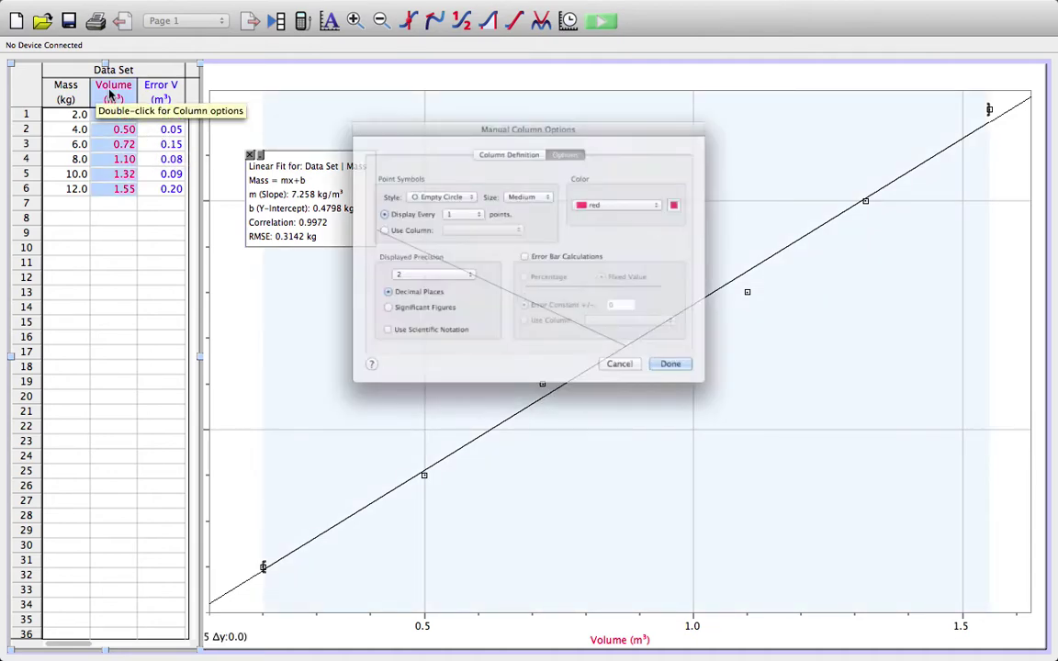
{"action": "left_click", "coordinate": [579, 125]}
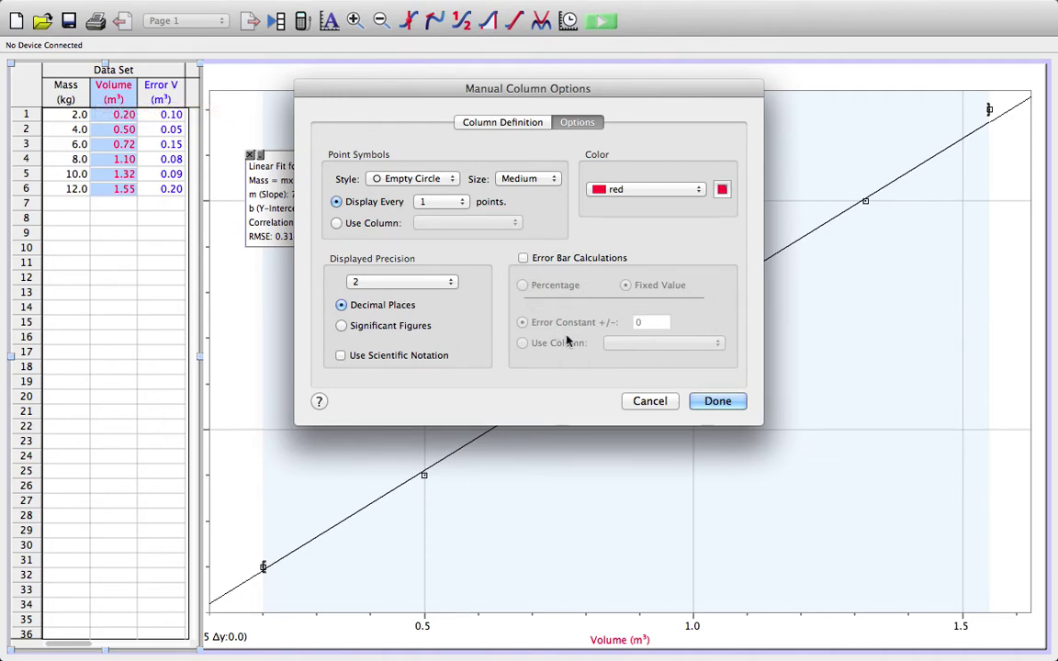
{"action": "left_click", "coordinate": [523, 258]}
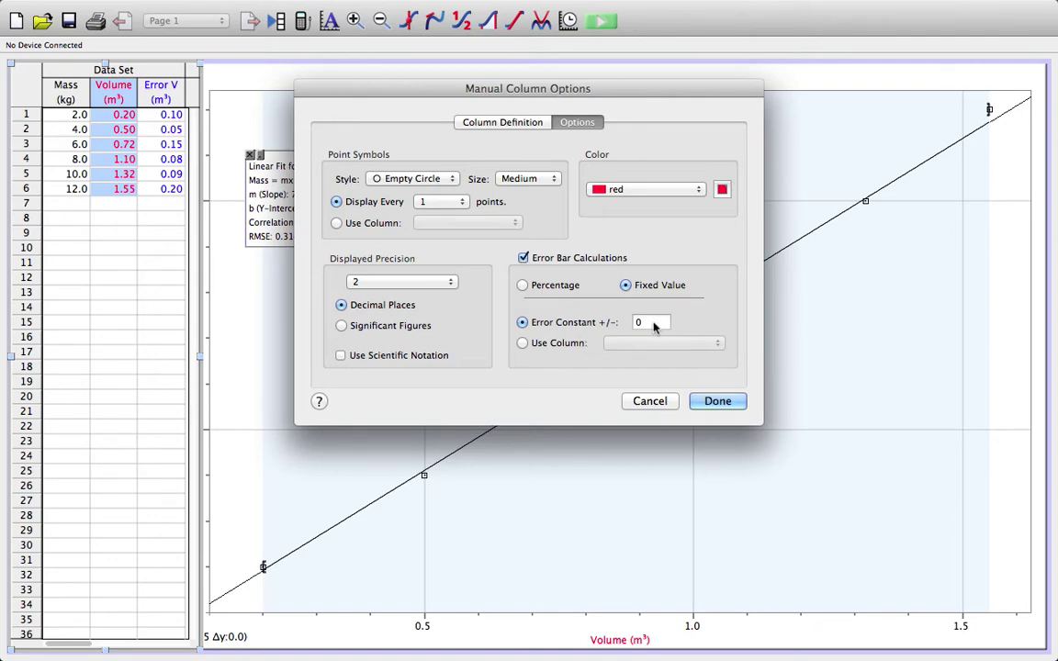
{"action": "left_click", "coordinate": [523, 344]}
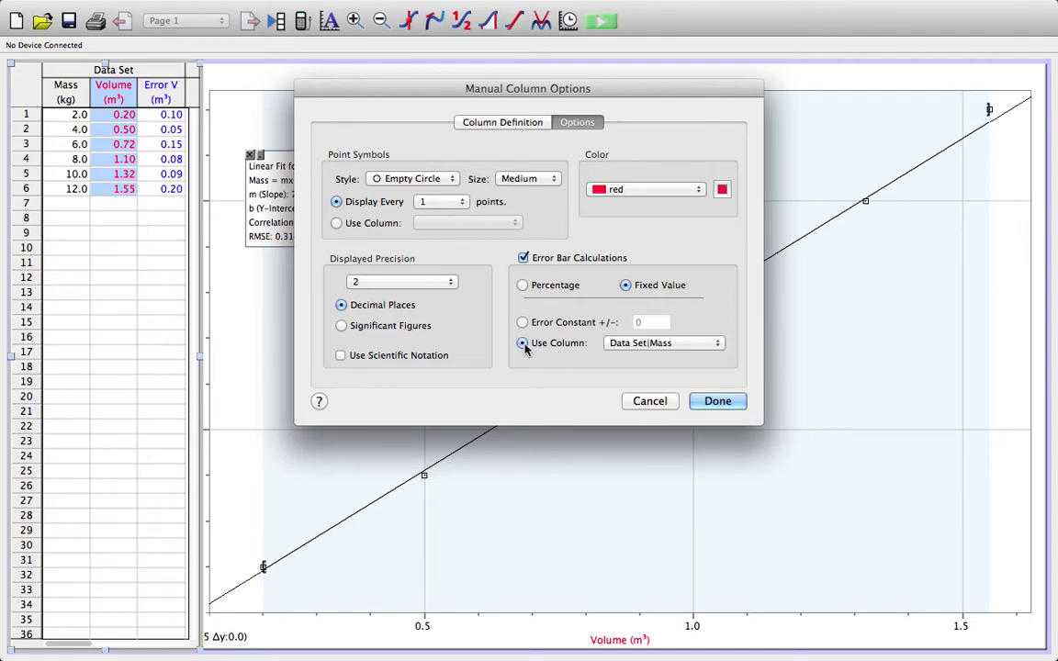
{"action": "left_click", "coordinate": [717, 343]}
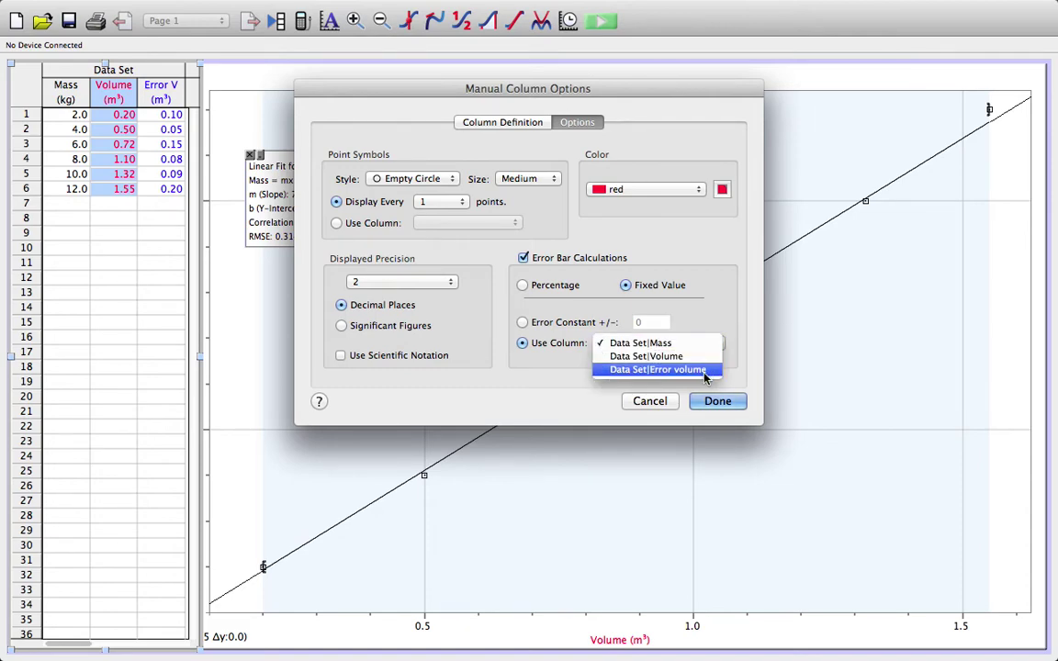
{"action": "left_click", "coordinate": [705, 374]}
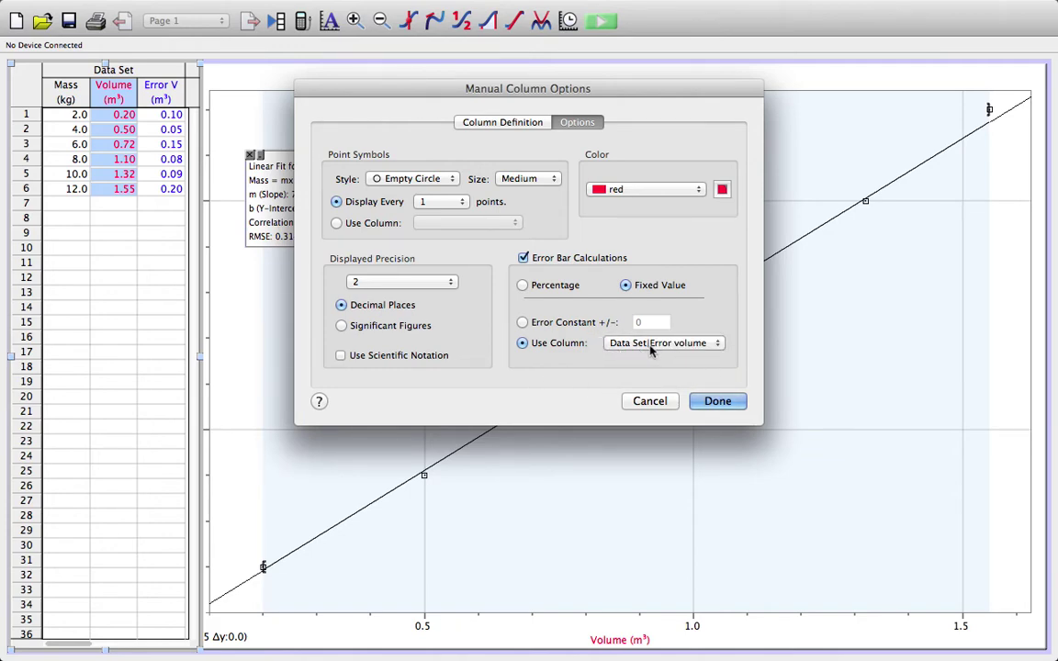
{"action": "left_click", "coordinate": [715, 404]}
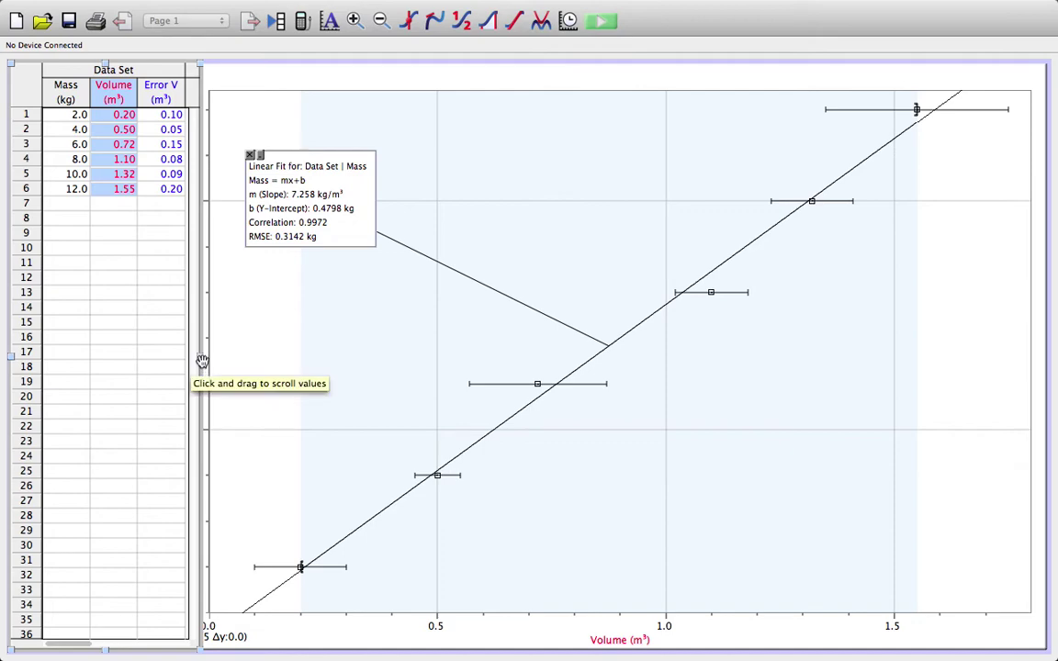
{"action": "left_click_drag", "start_coordinate": [202, 358], "coordinate": [156, 358]}
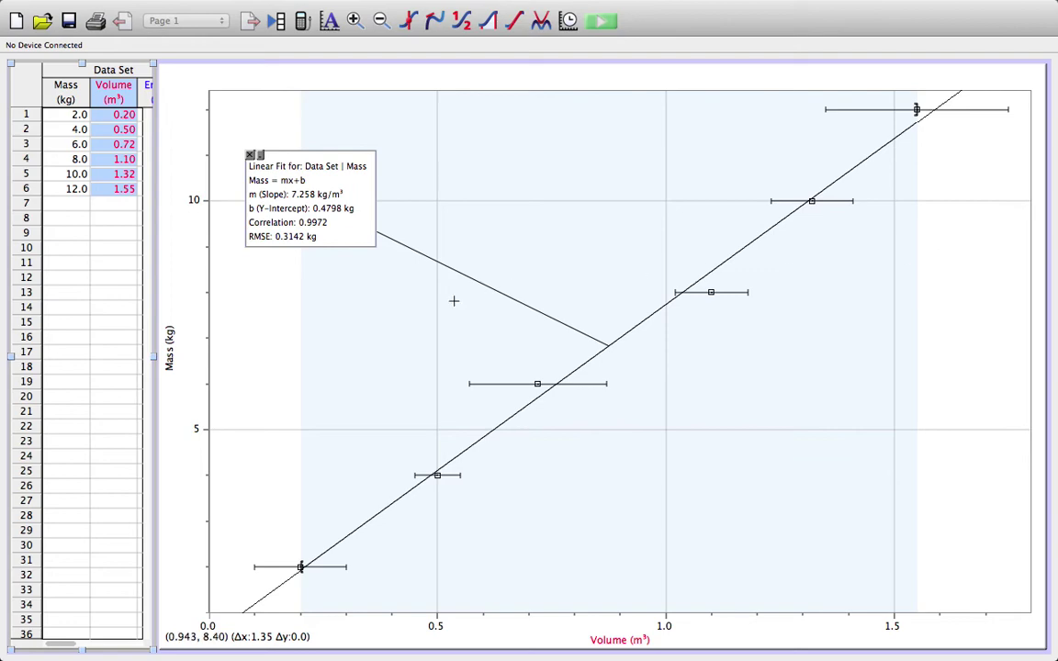
{"action": "left_click", "coordinate": [987, 304]}
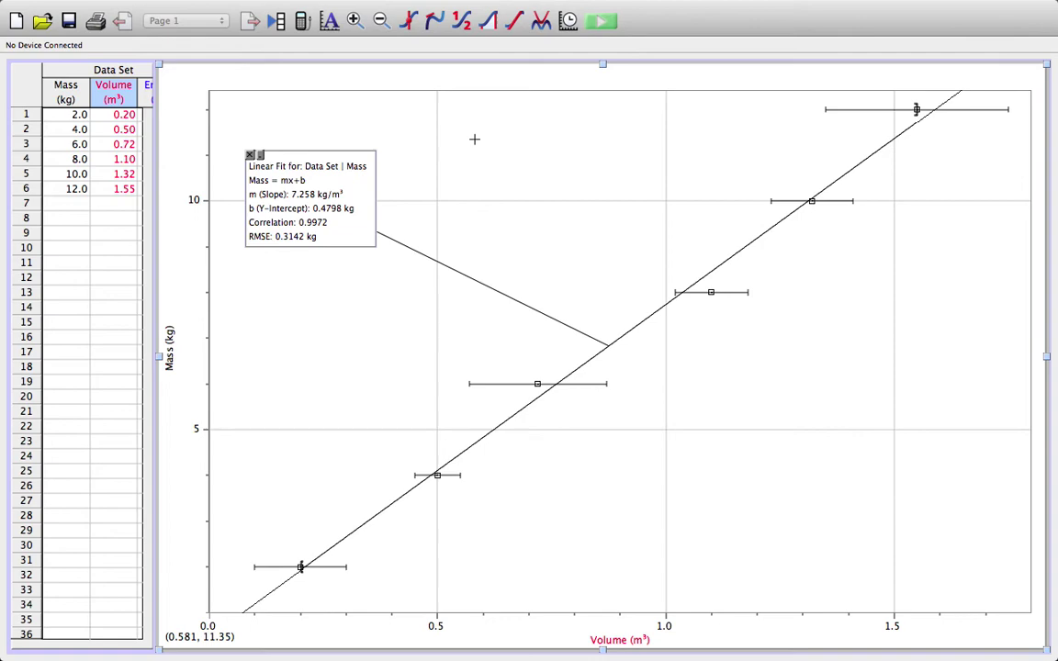
- Add a manual linear curve fit (mx+b) to the graph and move its info box clear of the linear fit's box
{"action": "left_click", "coordinate": [540, 20]}
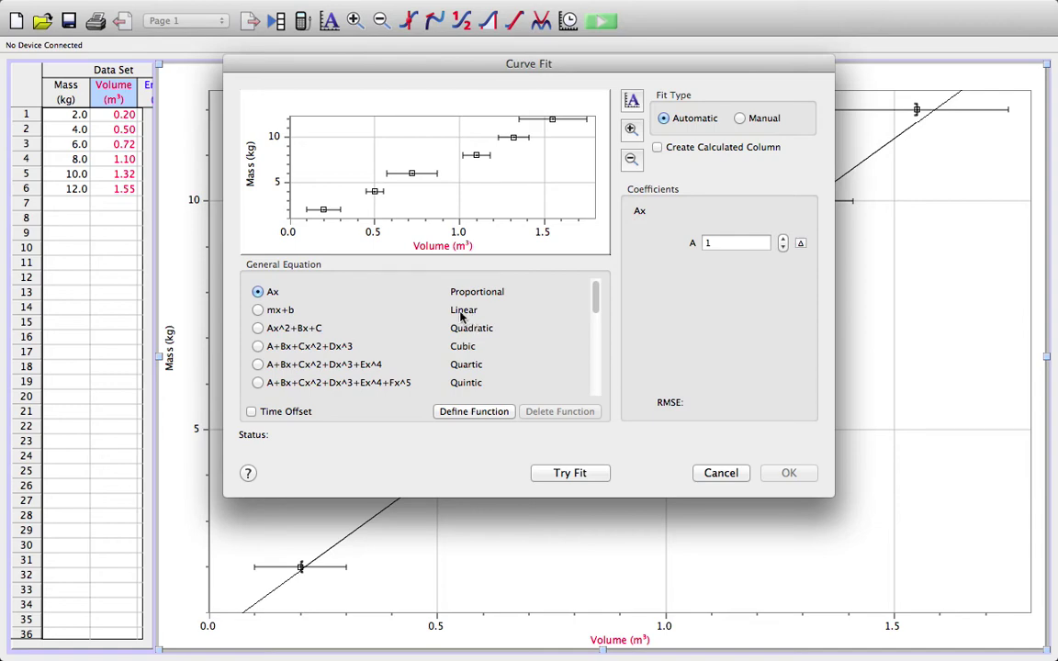
{"action": "left_click", "coordinate": [258, 310]}
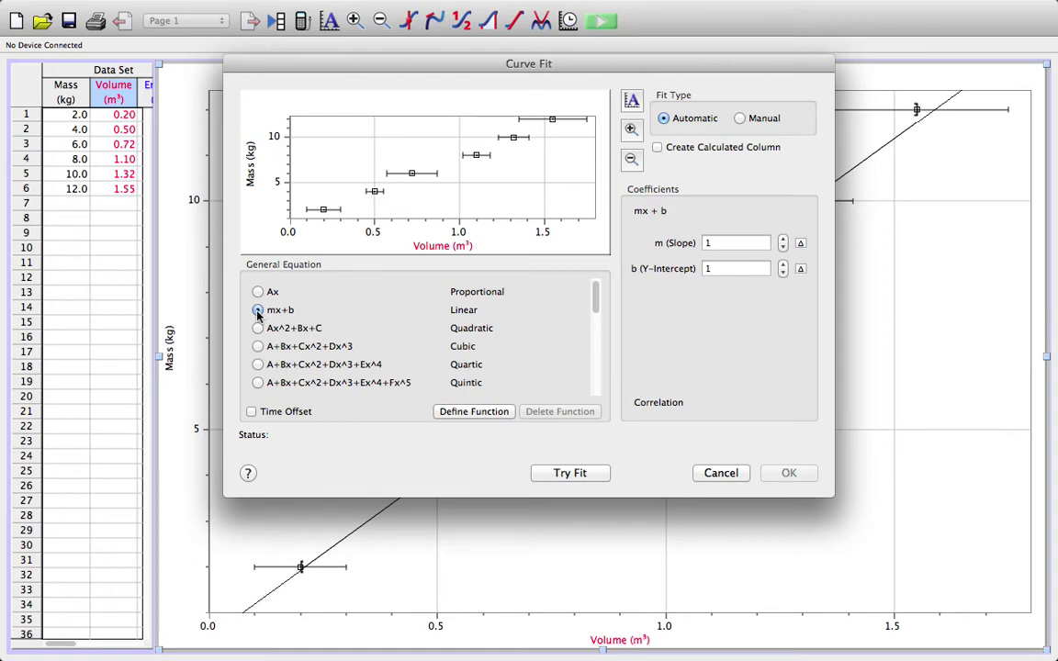
{"action": "left_click", "coordinate": [739, 119]}
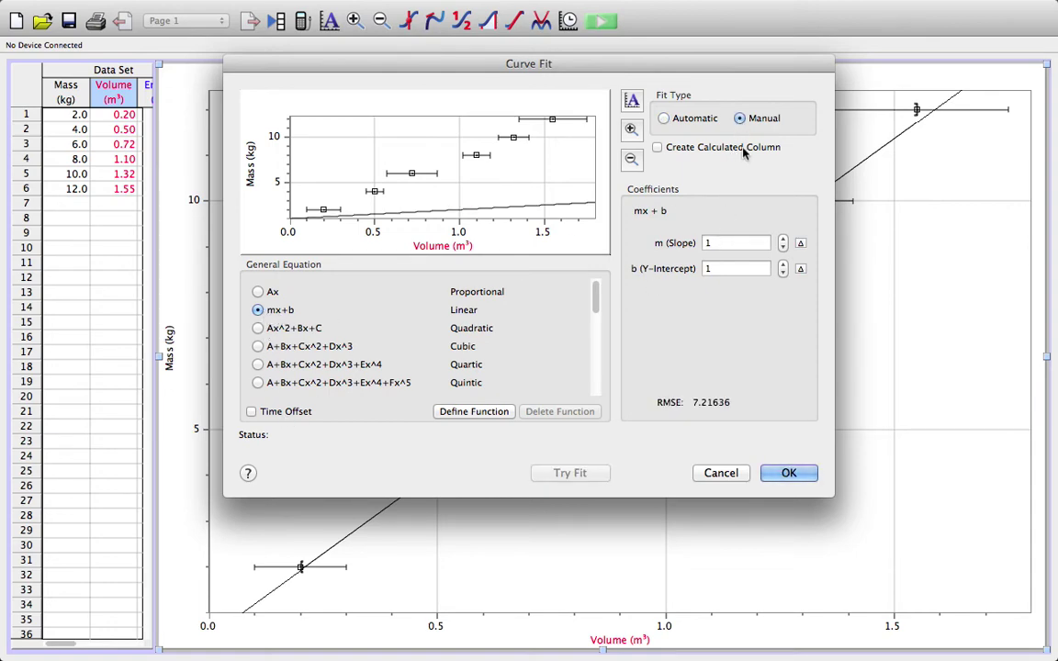
{"action": "left_click", "coordinate": [789, 472]}
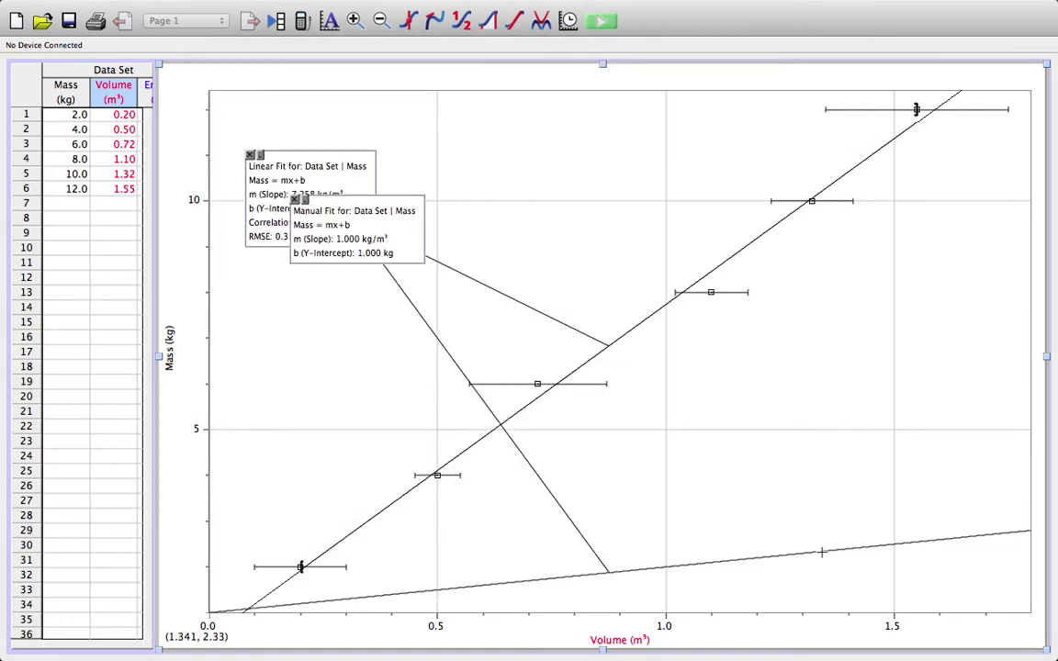
{"action": "left_click", "coordinate": [354, 213]}
{"action": "left_click_drag", "start_coordinate": [354, 213], "coordinate": [798, 367]}
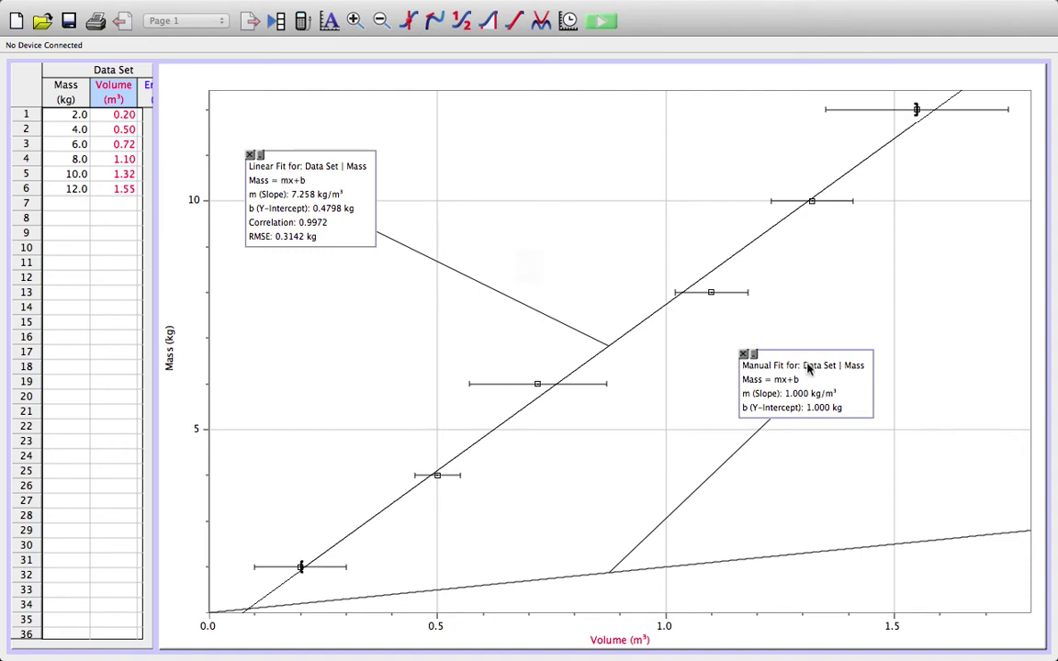
- Set the manual fit's color to hunter green and enable line dragging for it
{"action": "double_click", "coordinate": [807, 365]}
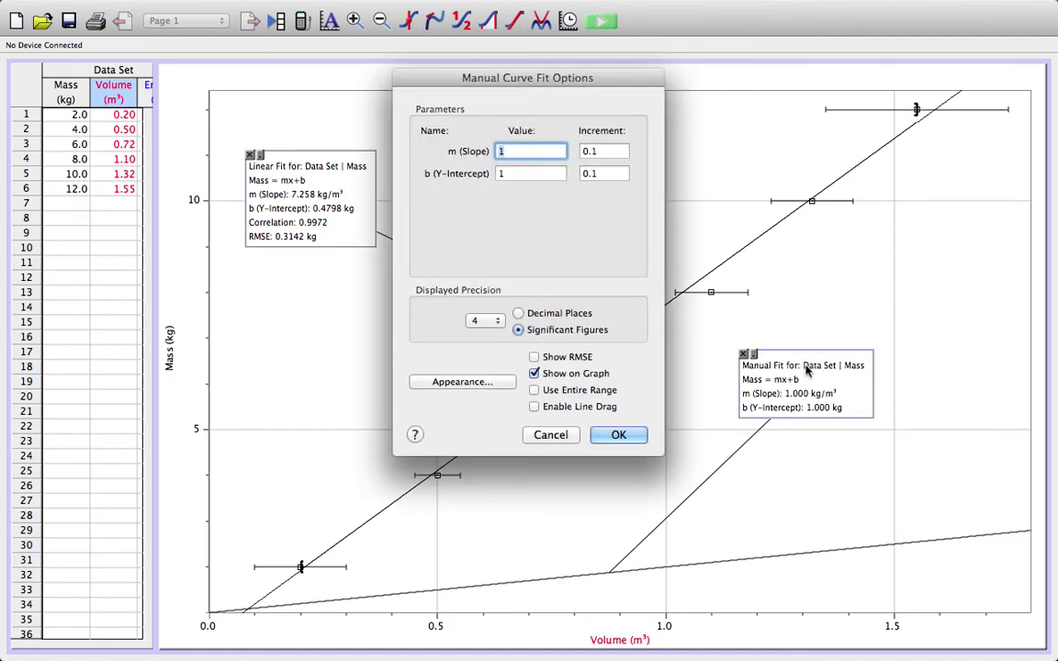
{"action": "left_click", "coordinate": [461, 383]}
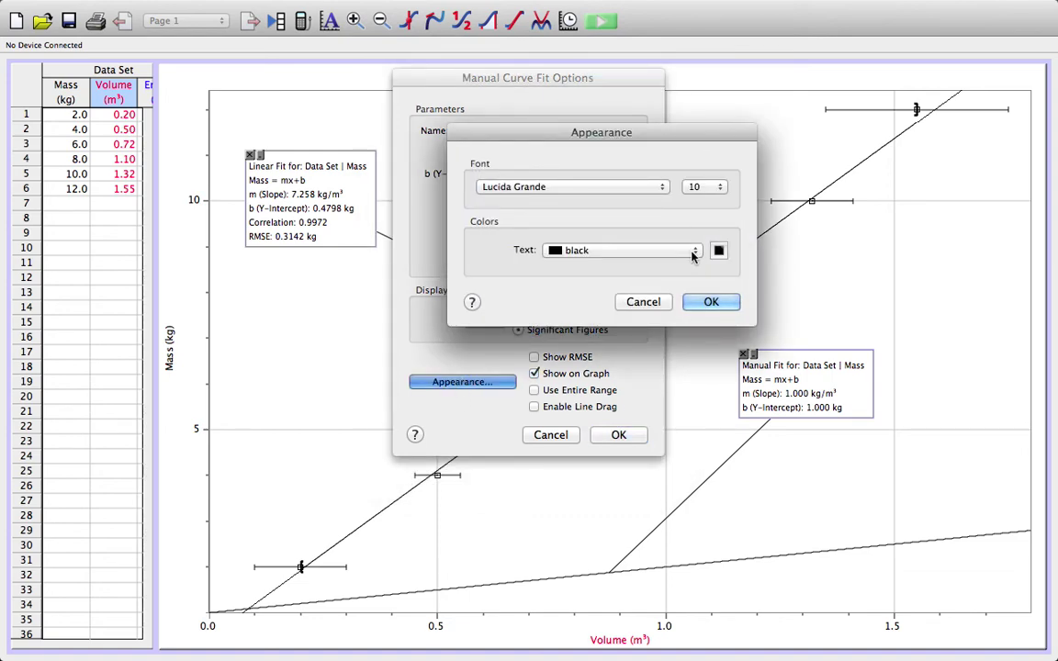
{"action": "left_click", "coordinate": [693, 253]}
{"action": "scroll", "coordinate": [633, 188], "scroll_direction": "up", "scroll_amount": 5}
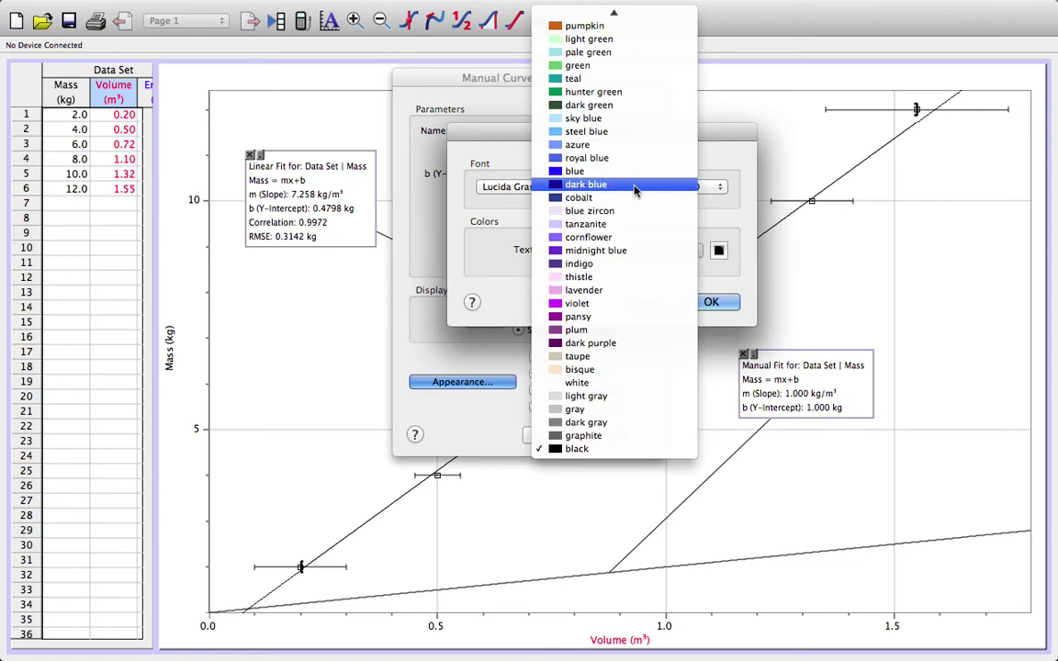
{"action": "left_click", "coordinate": [599, 93]}
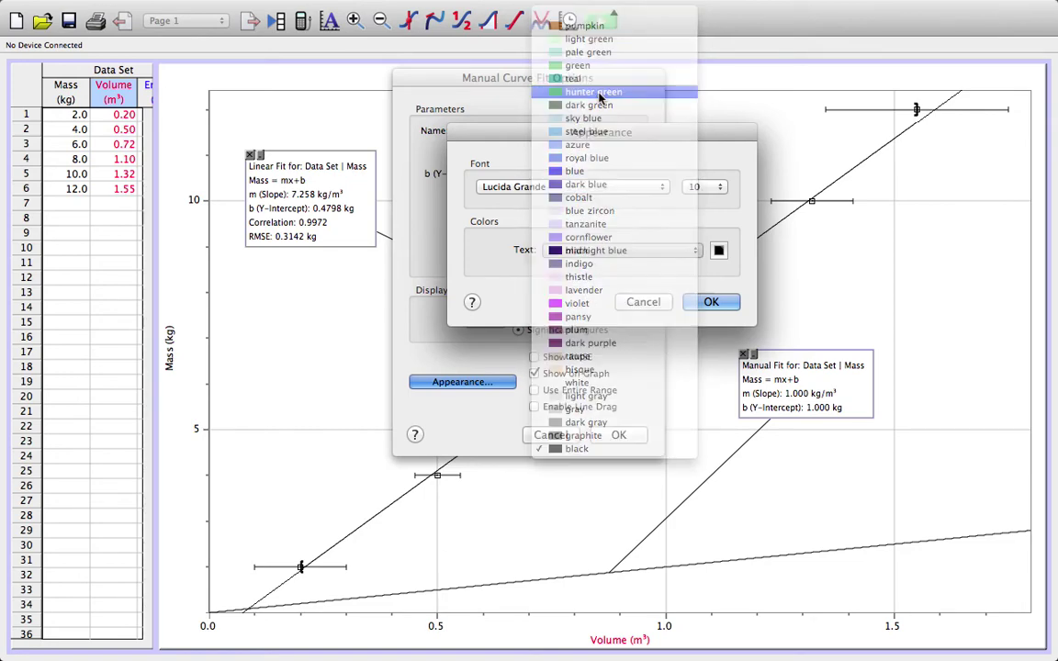
{"action": "left_click", "coordinate": [708, 305]}
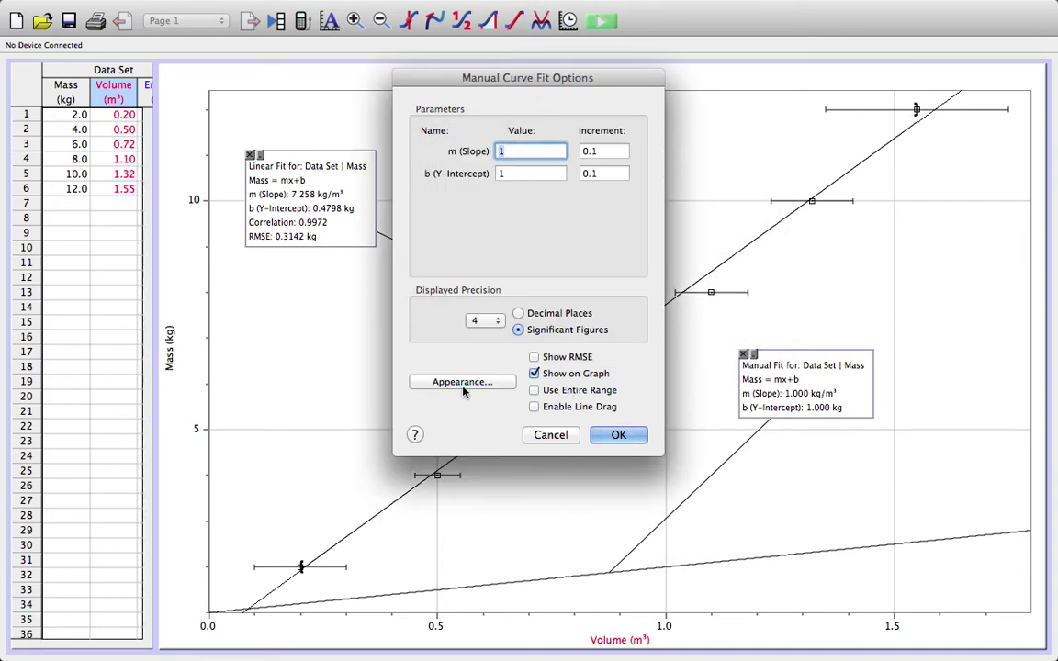
{"action": "left_click", "coordinate": [535, 408]}
{"action": "left_click", "coordinate": [618, 435]}
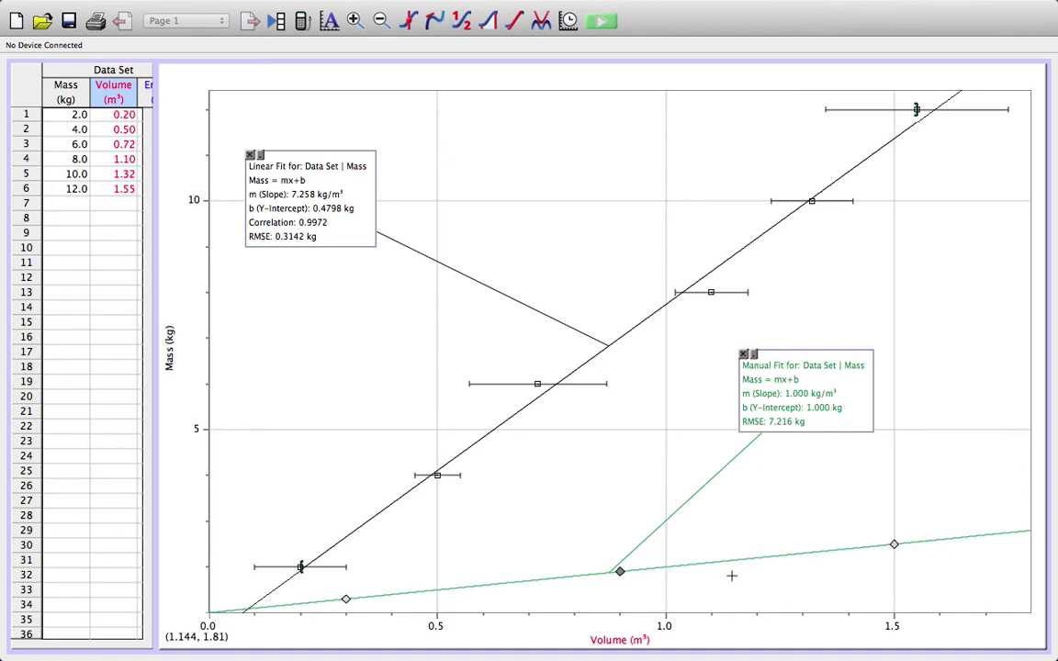
- Adjust the green line to a minimum-slope fit through the end error bars, with slope about 6.06 kg/m³ and intercept about 1.38 kg
{"action": "left_click_drag", "start_coordinate": [944, 532], "coordinate": [812, 272]}
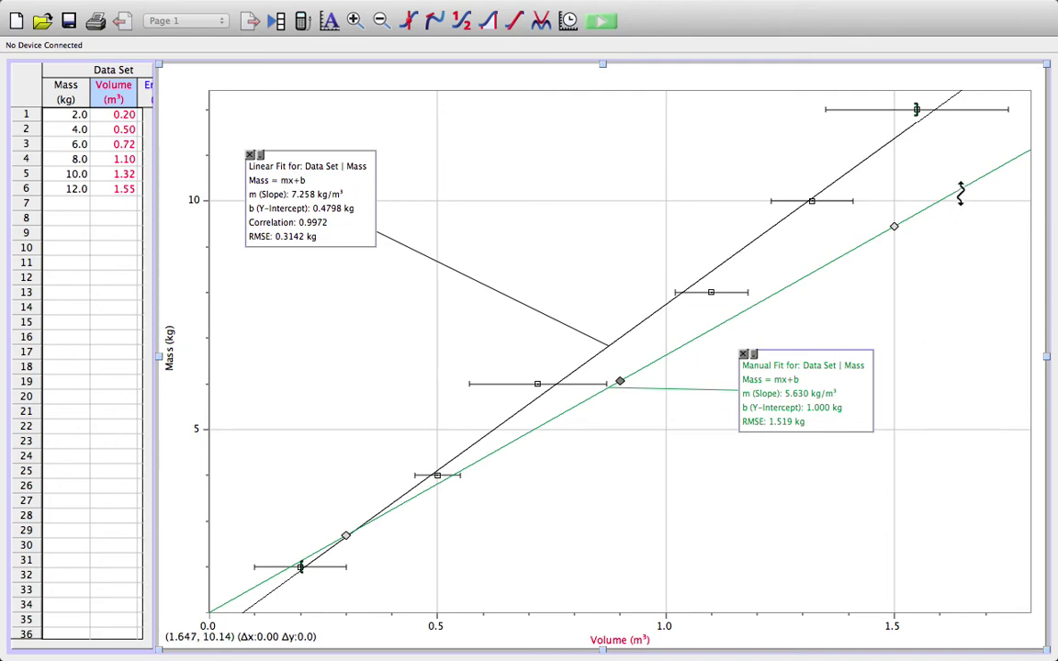
{"action": "left_click_drag", "start_coordinate": [960, 194], "coordinate": [945, 148]}
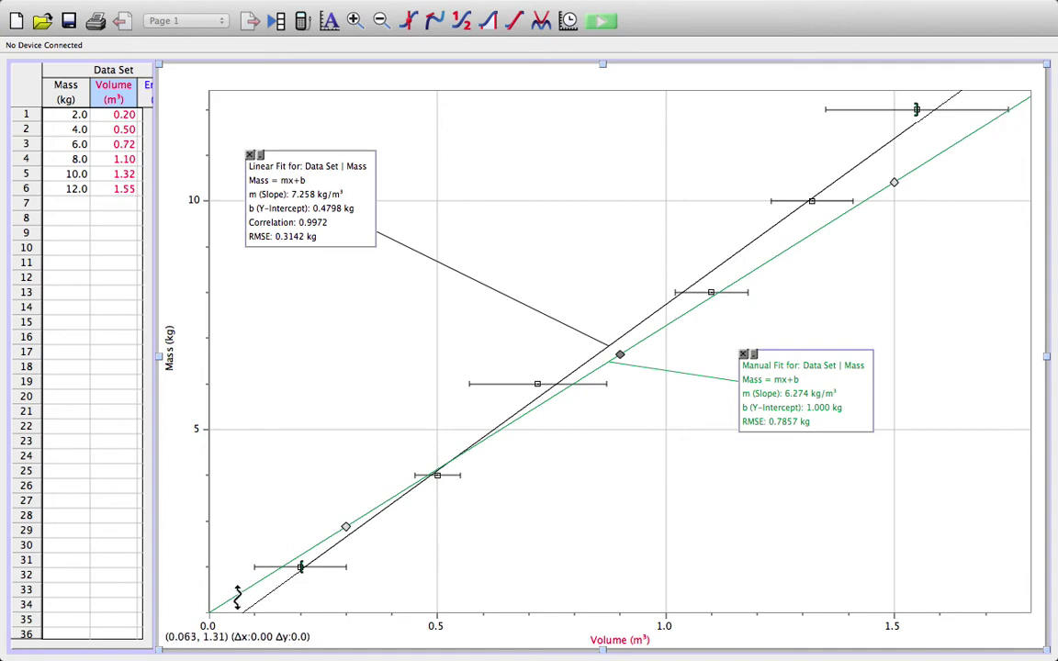
{"action": "left_click_drag", "start_coordinate": [237, 598], "coordinate": [232, 577]}
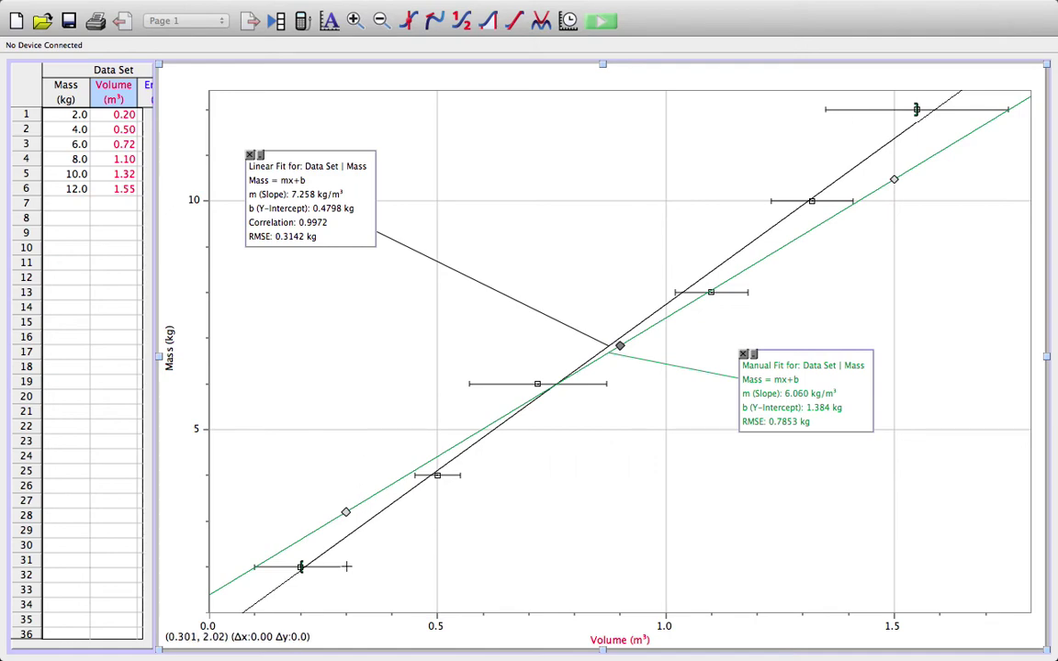
- Add a second manual linear fit (mx+b) and place its info box below the green fit's box
{"action": "left_click", "coordinate": [541, 26]}
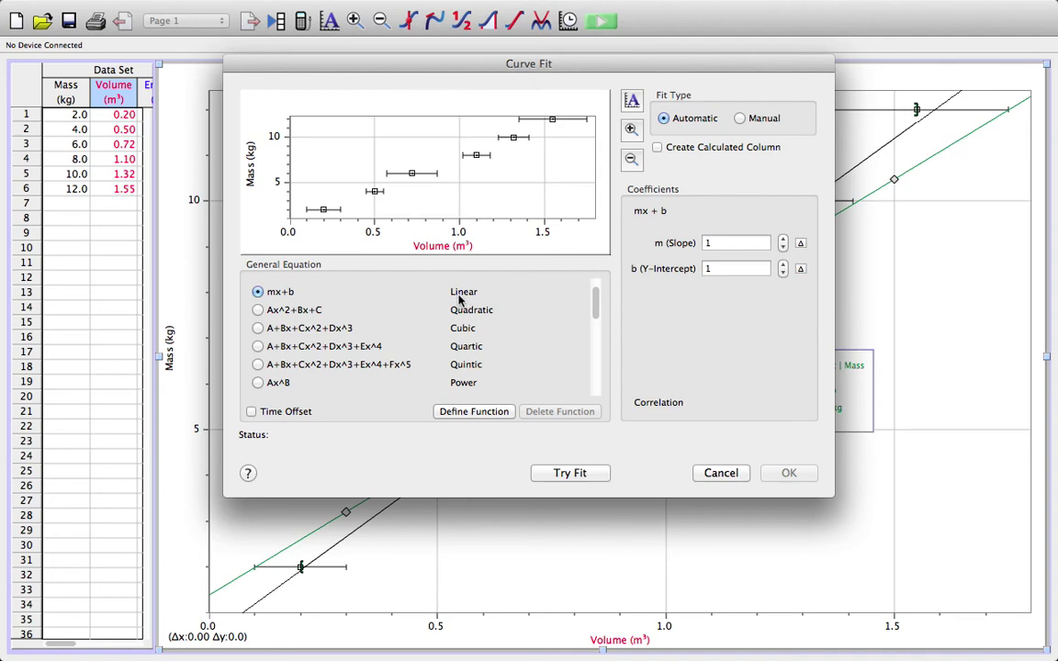
{"action": "left_click", "coordinate": [740, 120]}
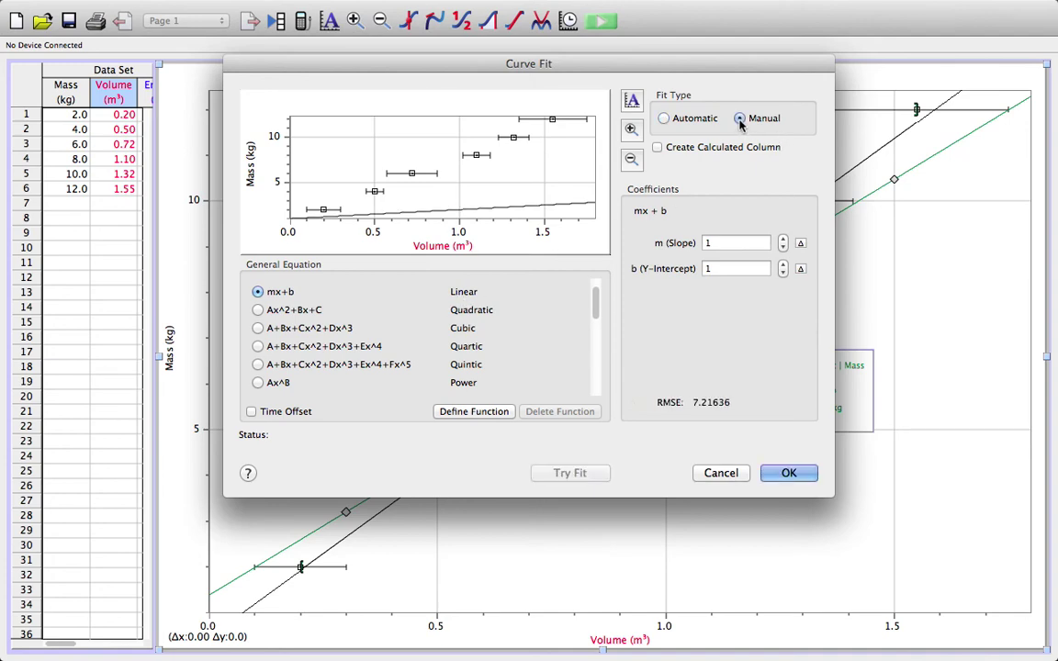
{"action": "left_click", "coordinate": [788, 473]}
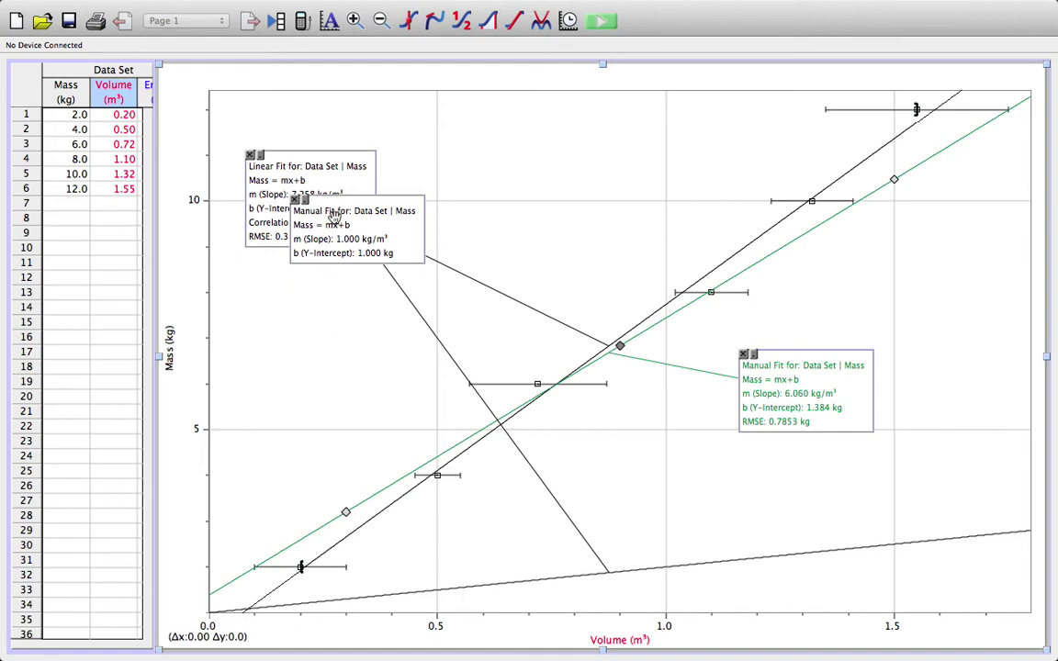
{"action": "mouse_move", "coordinate": [335, 214]}
{"action": "left_mouse_down"}
{"action": "mouse_move", "coordinate": [337, 238]}
{"action": "mouse_move", "coordinate": [482, 351]}
{"action": "mouse_move", "coordinate": [530, 424]}
{"action": "mouse_move", "coordinate": [571, 378]}
{"action": "mouse_move", "coordinate": [684, 539]}
{"action": "mouse_move", "coordinate": [621, 473]}
{"action": "mouse_move", "coordinate": [672, 472]}
{"action": "mouse_move", "coordinate": [655, 466]}
{"action": "left_mouse_up"}
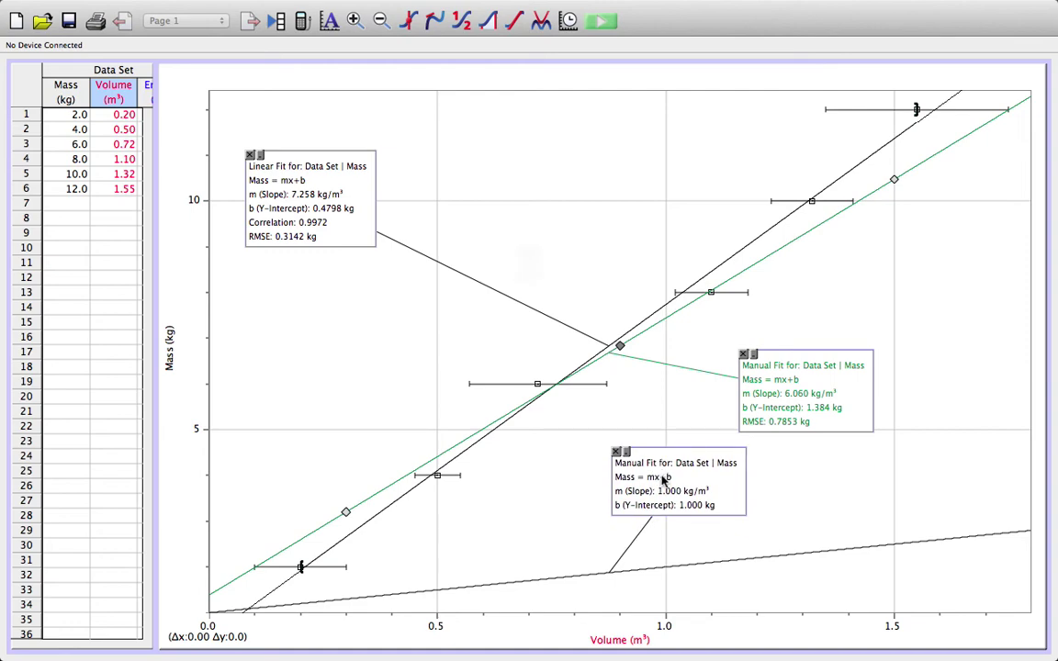
- Set the second manual fit's color to red and enable line dragging for it
{"action": "double_click", "coordinate": [661, 480]}
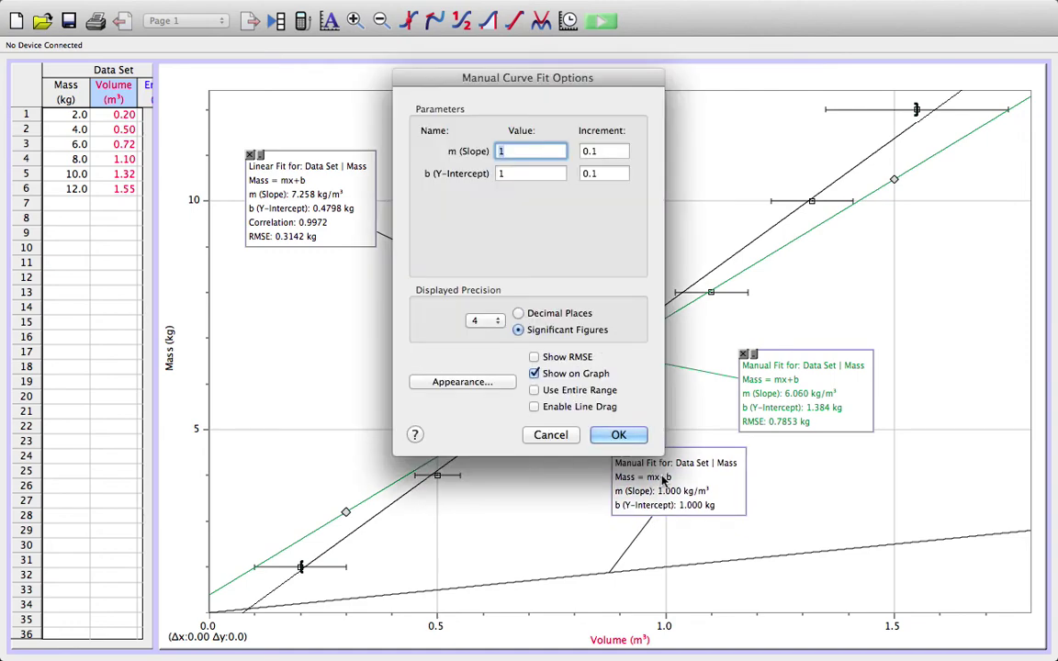
{"action": "left_click", "coordinate": [471, 383]}
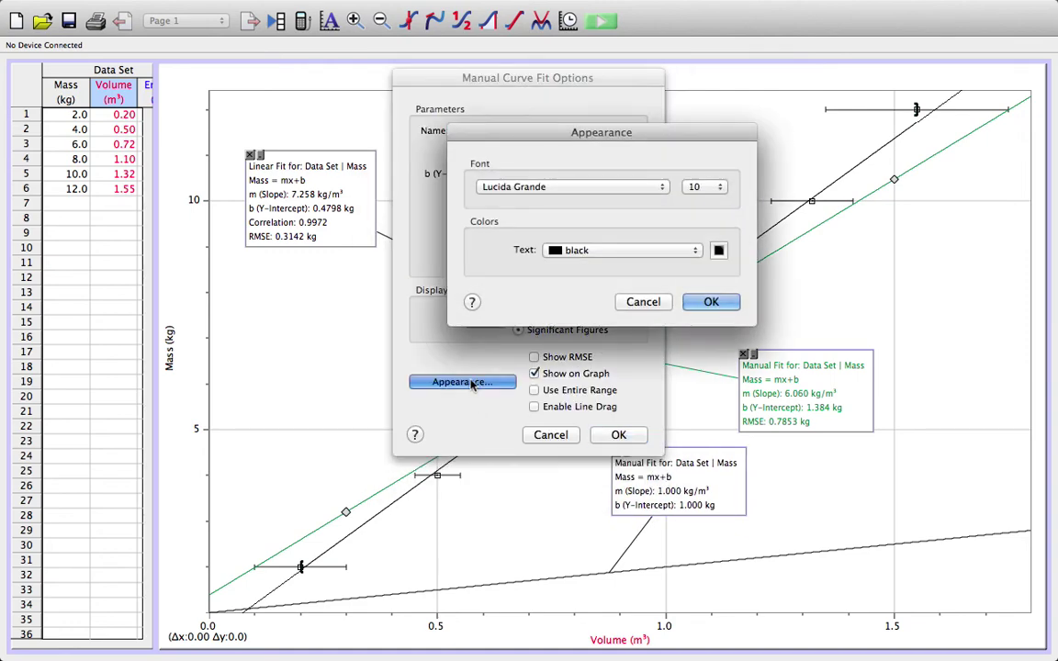
{"action": "left_click", "coordinate": [696, 251]}
{"action": "scroll", "coordinate": [624, 217], "scroll_direction": "up", "scroll_amount": 5}
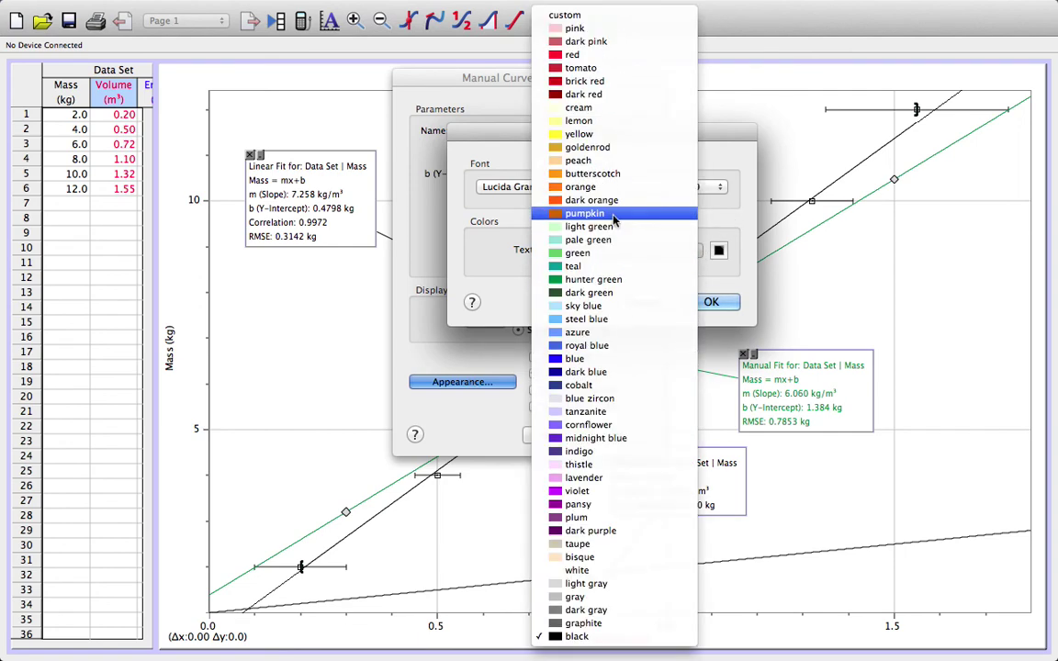
{"action": "left_click", "coordinate": [572, 55]}
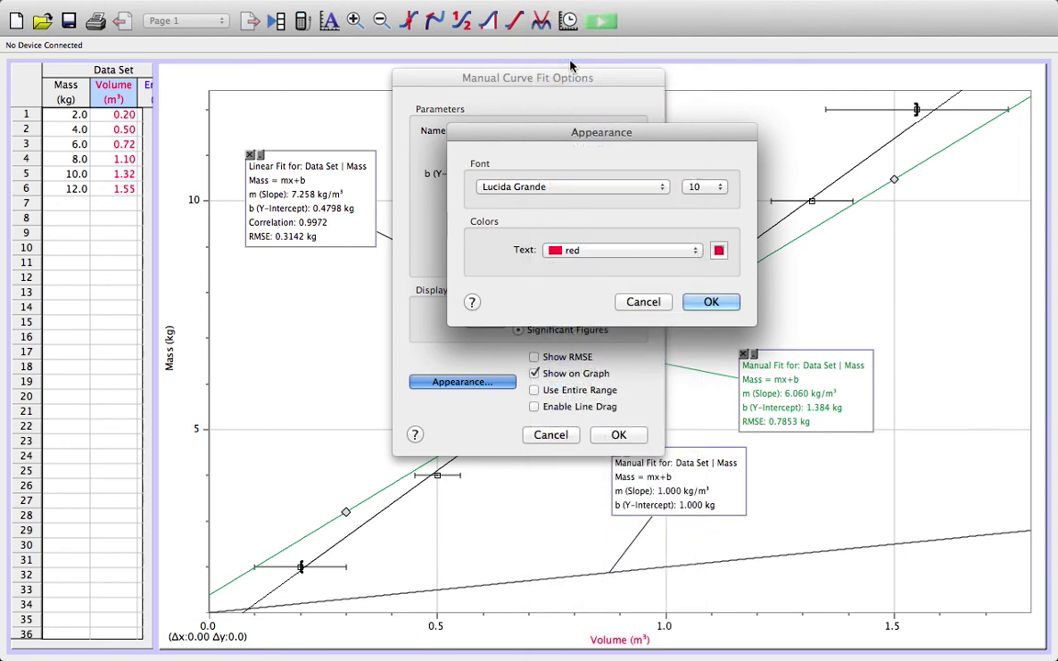
{"action": "left_click", "coordinate": [708, 302]}
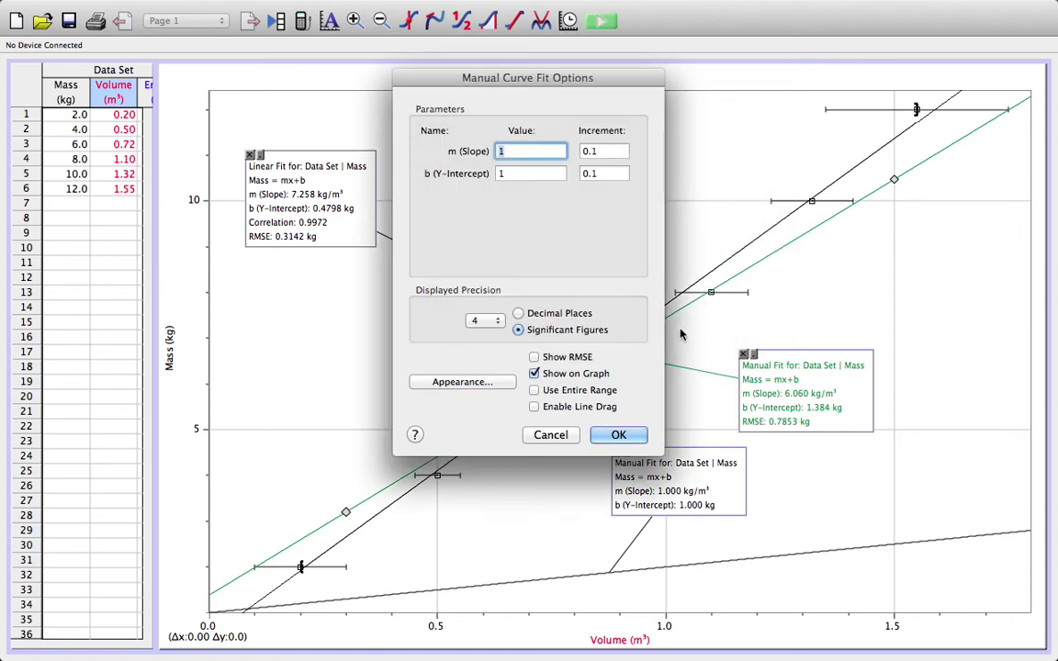
{"action": "left_click", "coordinate": [535, 406]}
{"action": "left_click", "coordinate": [614, 436]}
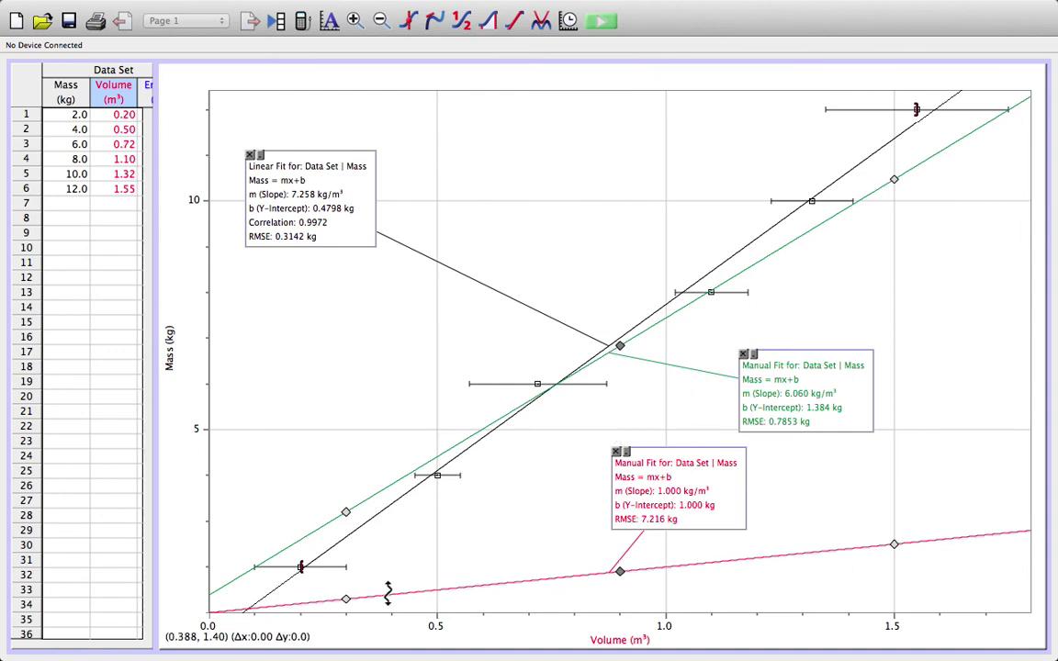
- Adjust the red line to a maximum-slope fit through the end error bars, with slope about 9.51 kg/m³ and intercept about -0.87 kg
{"action": "left_click", "coordinate": [965, 538]}
{"action": "left_click_drag", "start_coordinate": [965, 538], "coordinate": [784, 141]}
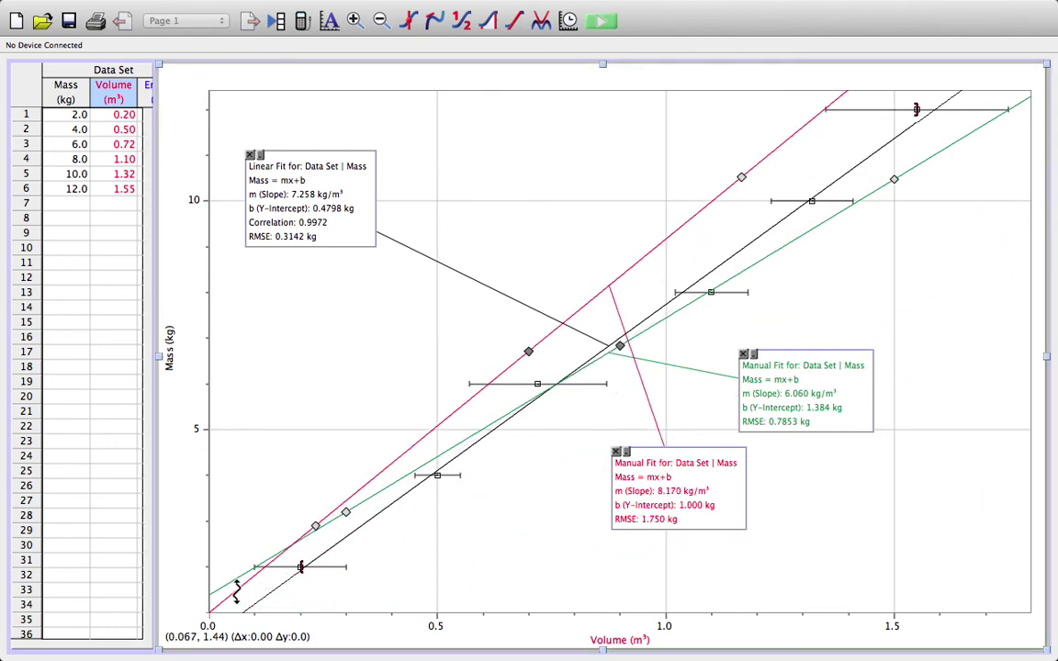
{"action": "left_click_drag", "start_coordinate": [232, 592], "coordinate": [238, 540]}
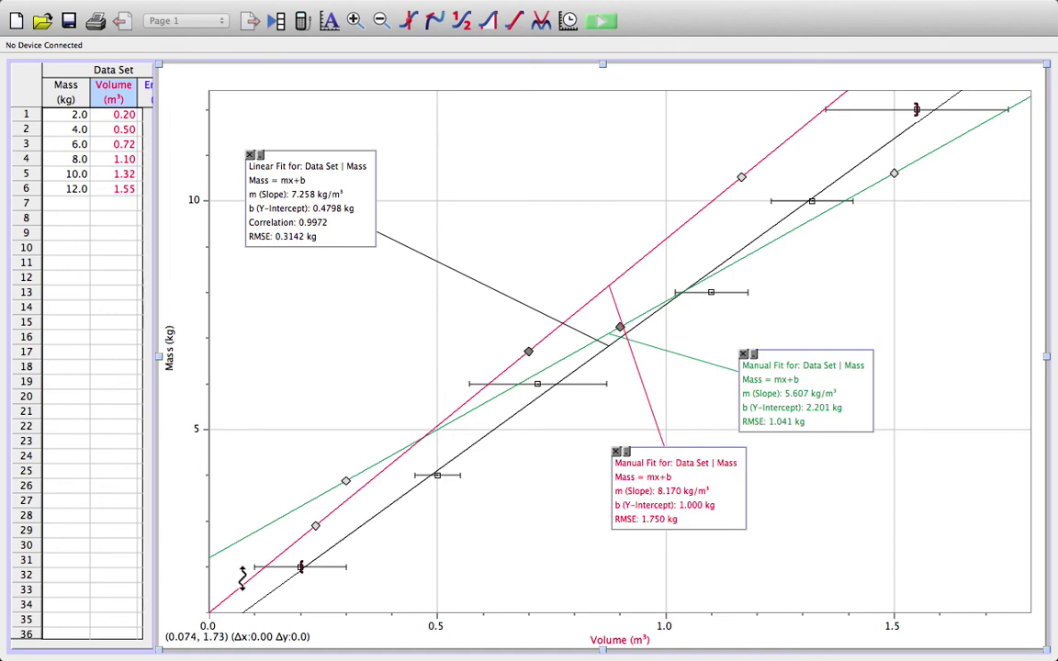
{"action": "left_click_drag", "start_coordinate": [242, 577], "coordinate": [295, 617]}
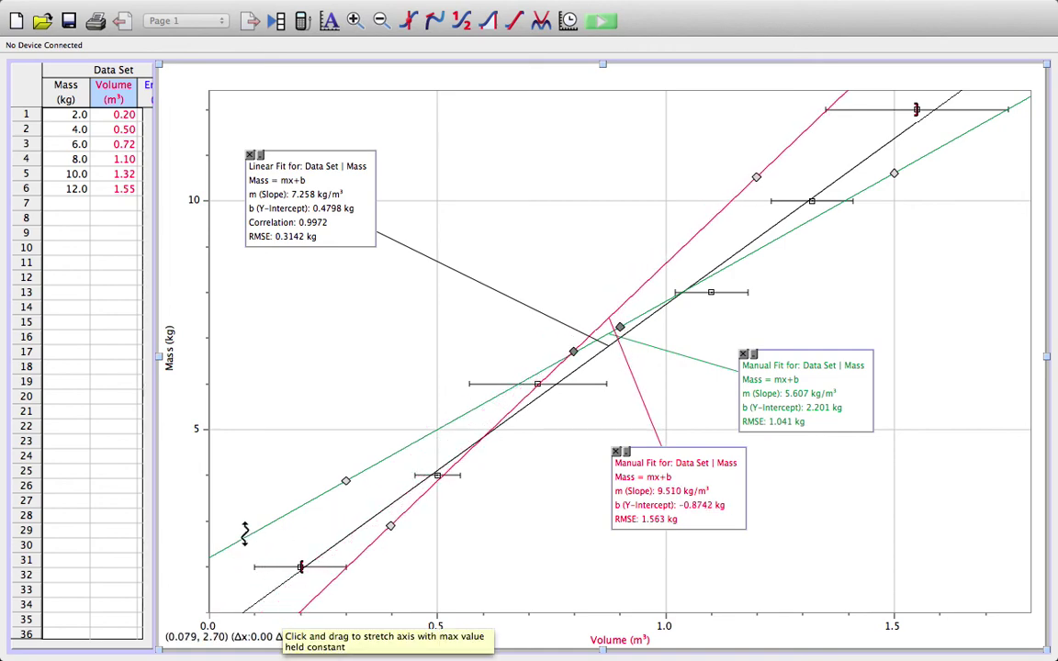
- Realign the green minimum-slope line to slope about 6.07 kg/m³ and intercept about 1.36 kg, and move the red fit's info box above the lines
{"action": "left_click_drag", "start_coordinate": [246, 535], "coordinate": [255, 568]}
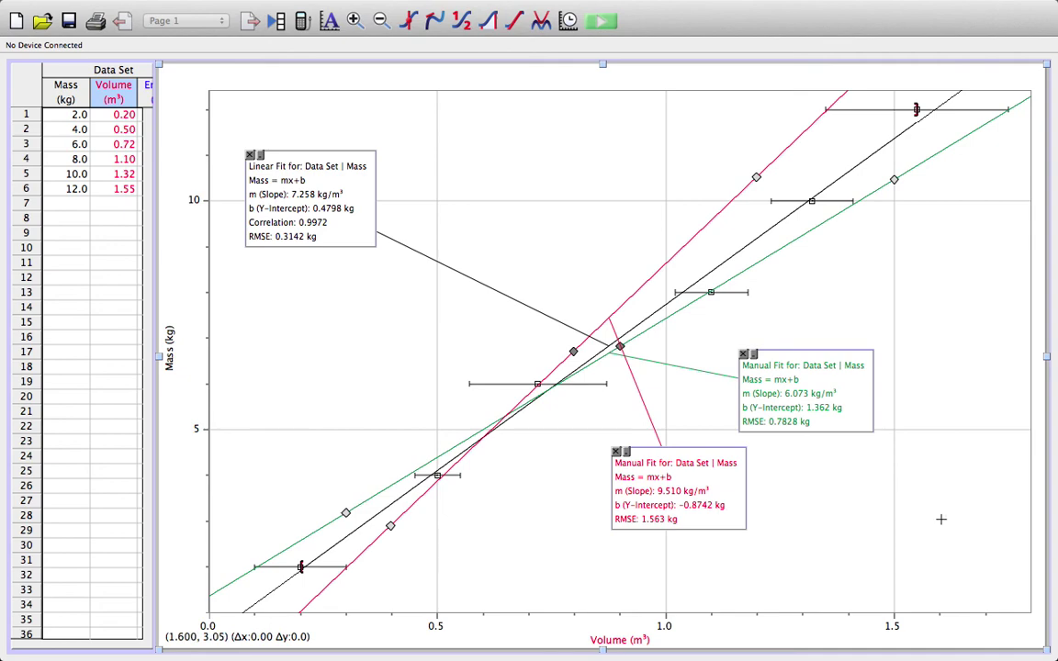
{"action": "mouse_move", "coordinate": [657, 494]}
{"action": "left_mouse_down"}
{"action": "mouse_move", "coordinate": [632, 261]}
{"action": "mouse_move", "coordinate": [605, 194]}
{"action": "mouse_move", "coordinate": [570, 179]}
{"action": "left_mouse_up"}
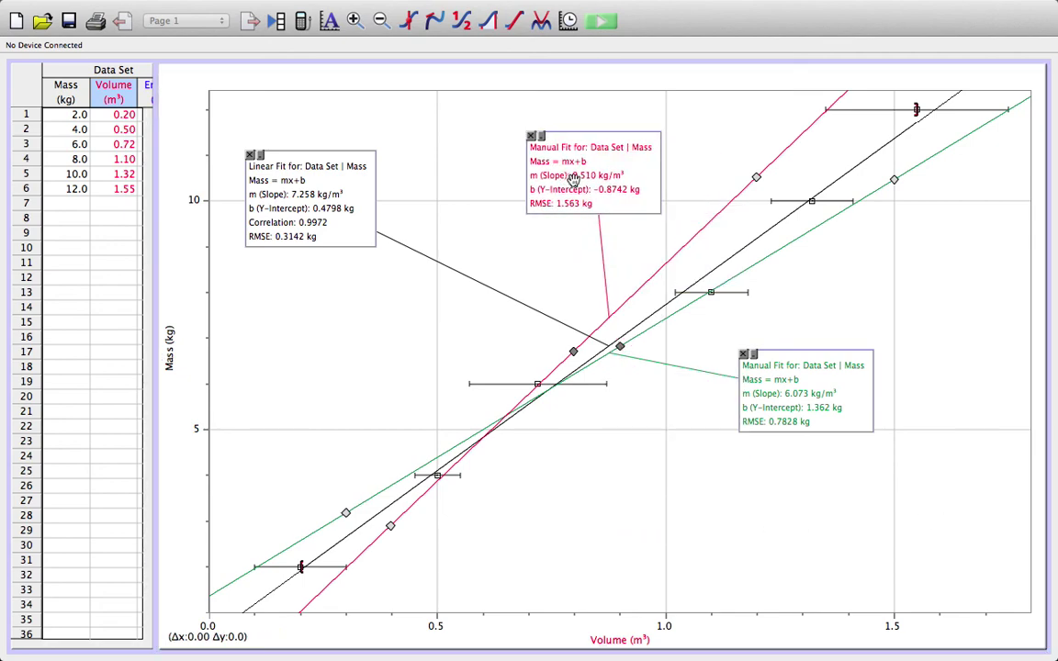
- Set the graph's title to Density in its graph options
{"action": "left_click", "coordinate": [932, 312]}
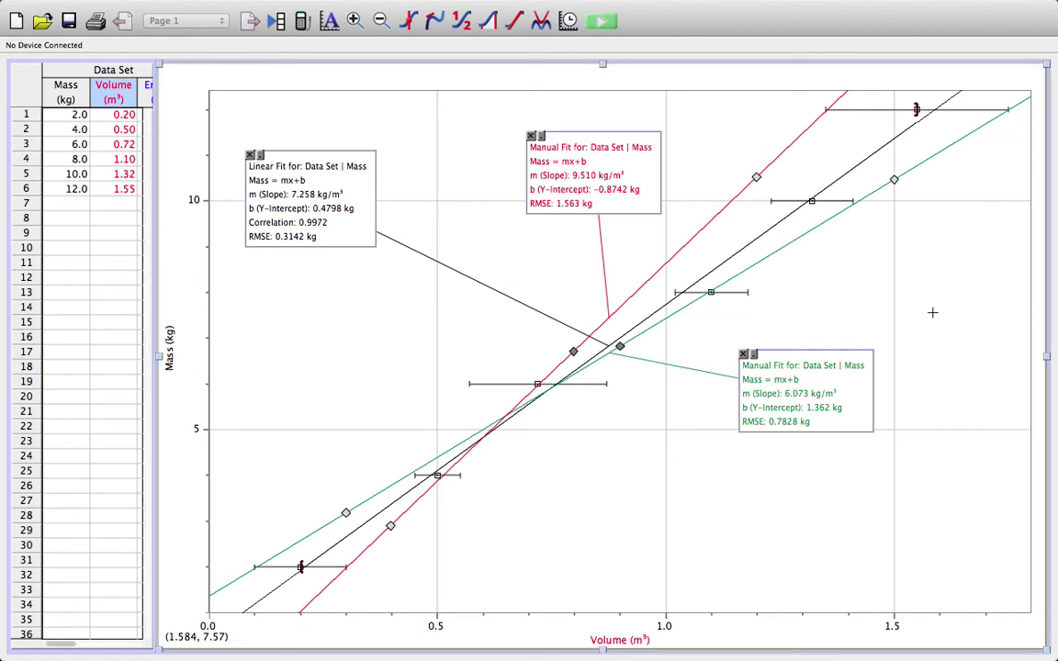
{"action": "double_click", "coordinate": [932, 312]}
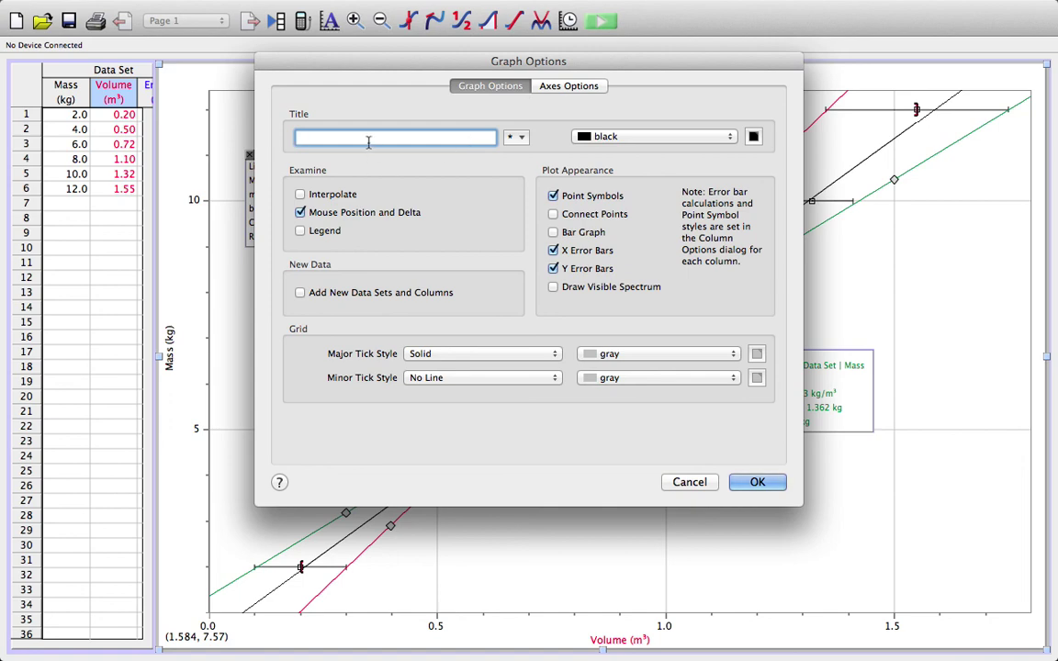
{"action": "type", "text": "Density"}
{"action": "left_click", "coordinate": [779, 483]}
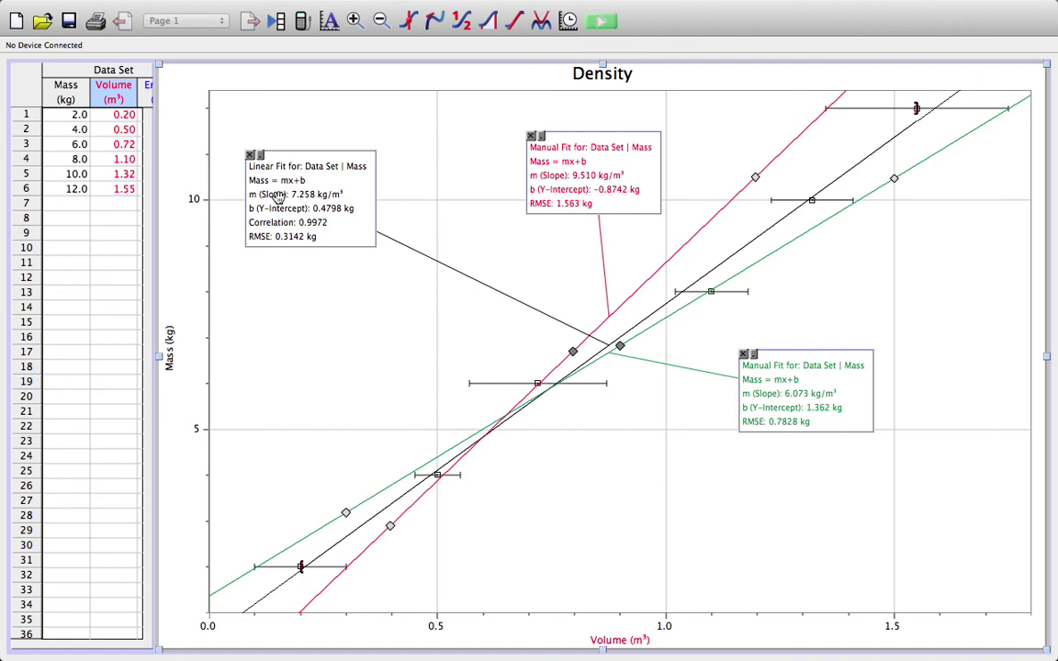
- Narrow the graph from its table-facing edge and widen the data table to show the full Error V column
{"action": "left_click_drag", "start_coordinate": [158, 358], "coordinate": [224, 360]}
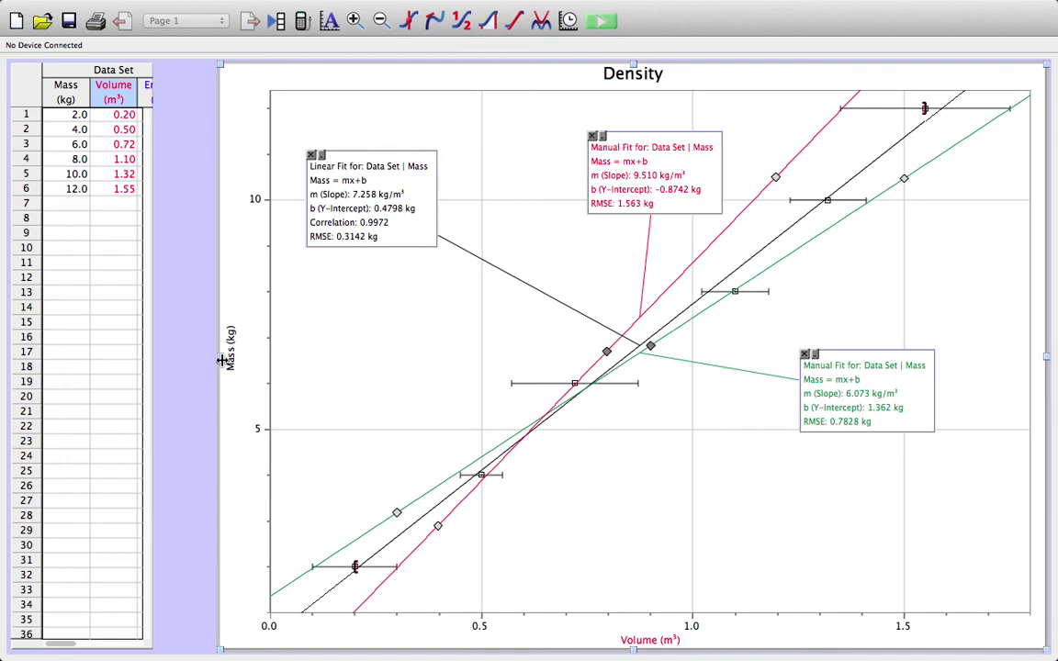
{"action": "left_click", "coordinate": [136, 353]}
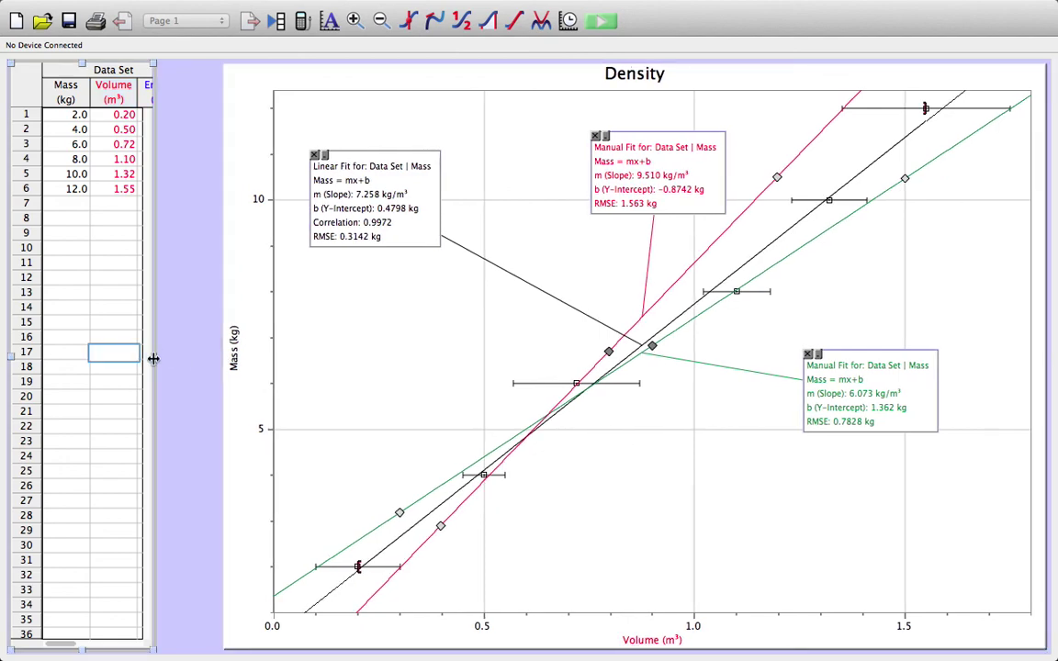
{"action": "left_click_drag", "start_coordinate": [152, 352], "coordinate": [200, 365]}
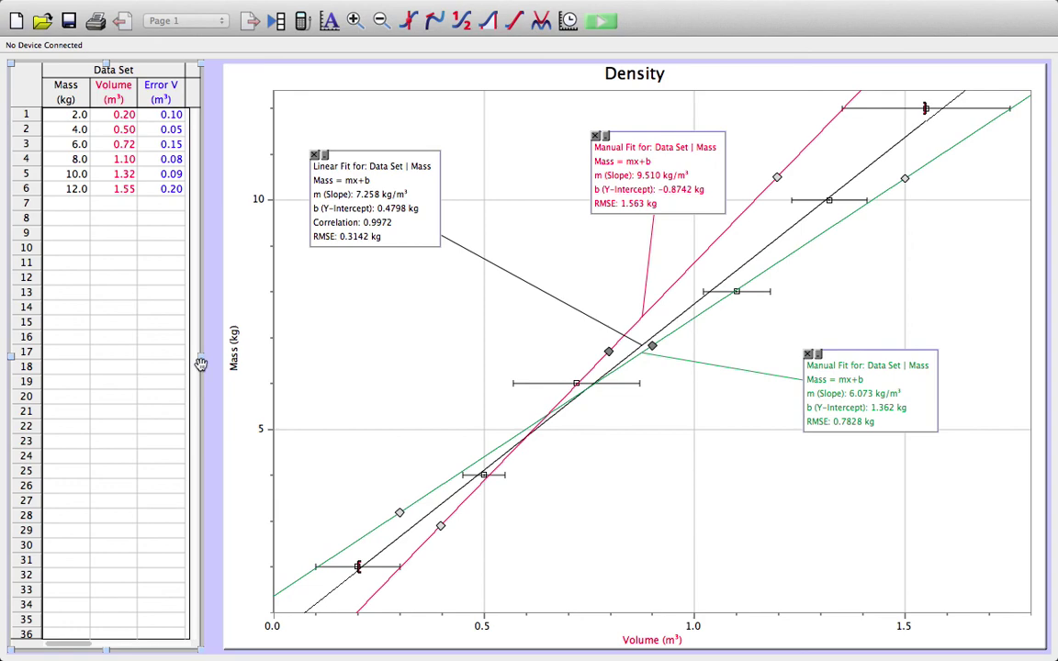
- Exit full-screen mode
{"action": "mouse_move", "coordinate": [434, 7]}
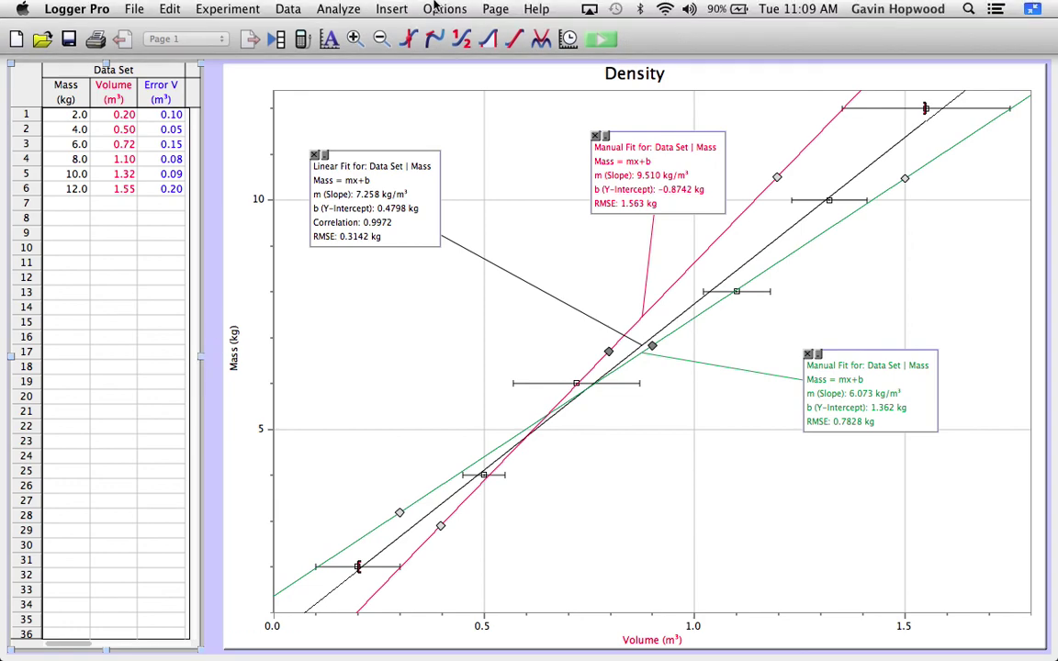
{"action": "left_click", "coordinate": [1033, 8]}
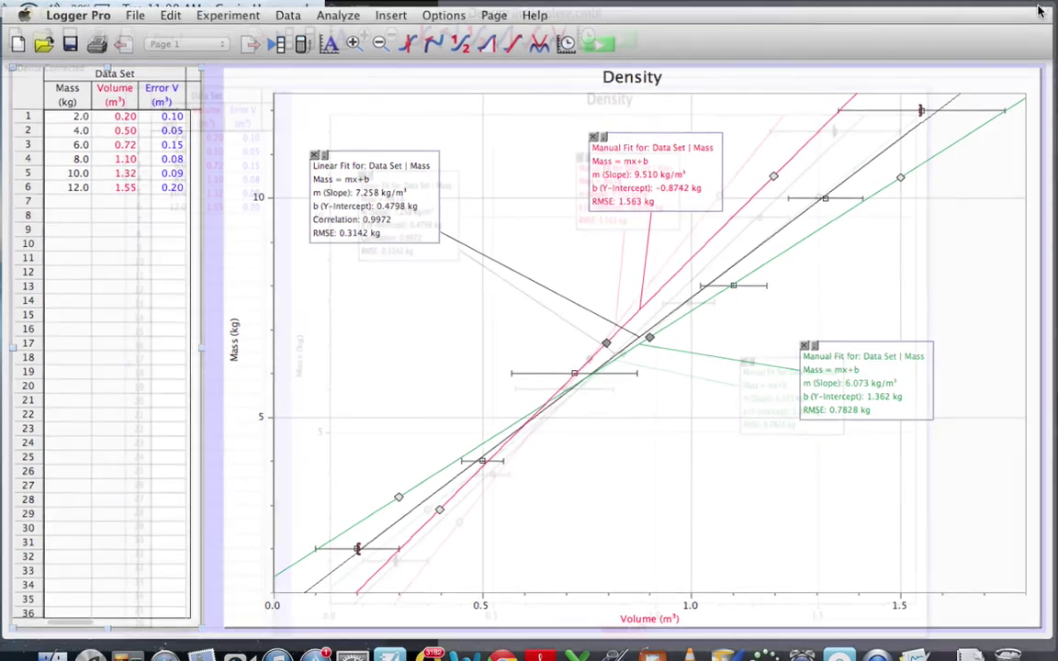